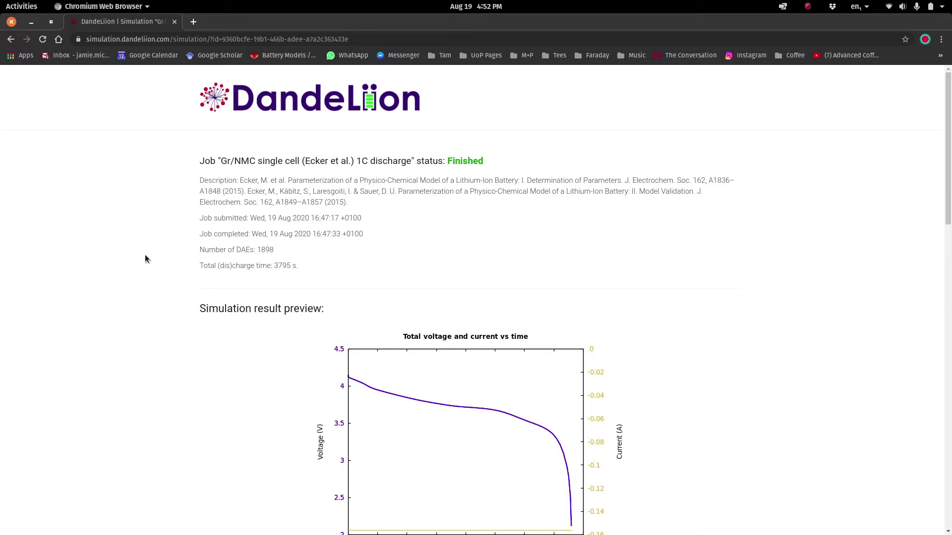
Review the simulation result preview plots, from total voltage and current down to the anode and cathode diffusivity and the results download.
scroll(145, 258, down, 4)
scroll(145, 258, down, 5)
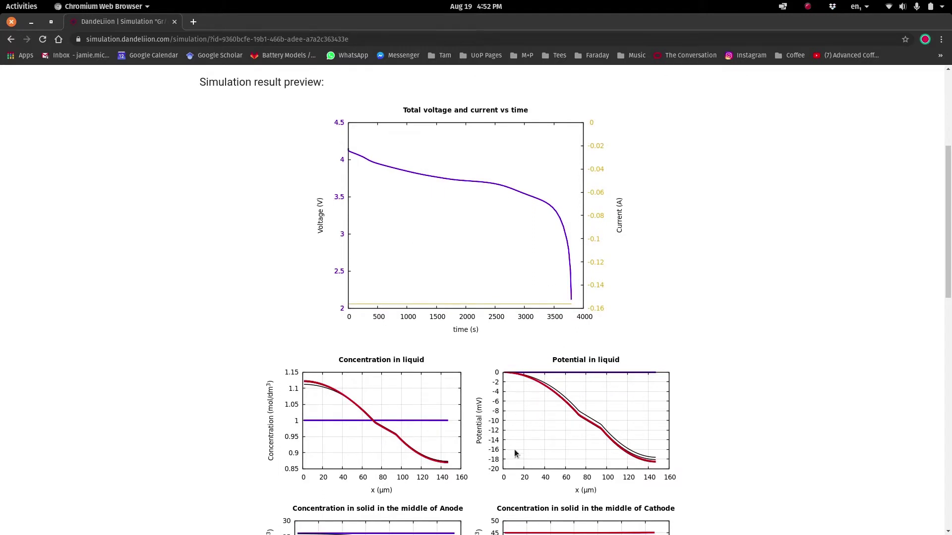
scroll(152, 203, down, 5)
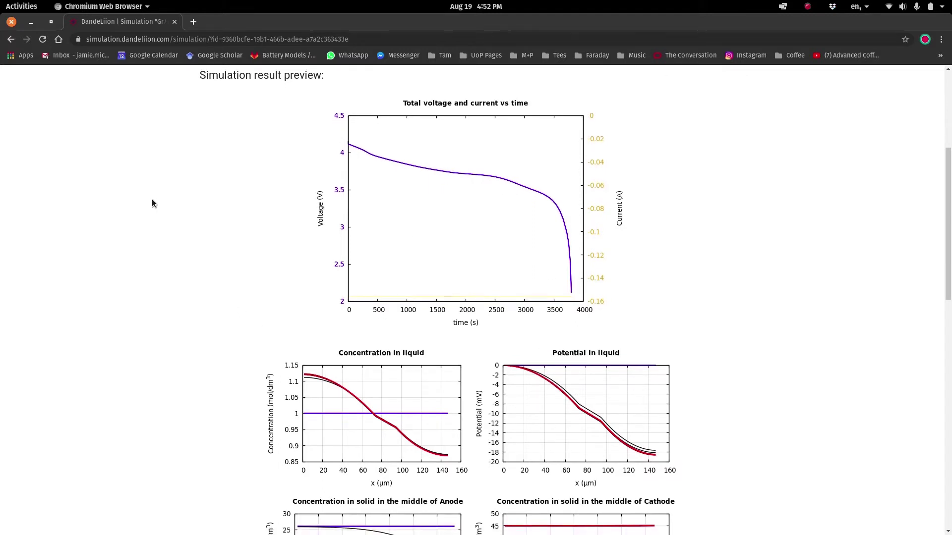
scroll(151, 203, down, 1)
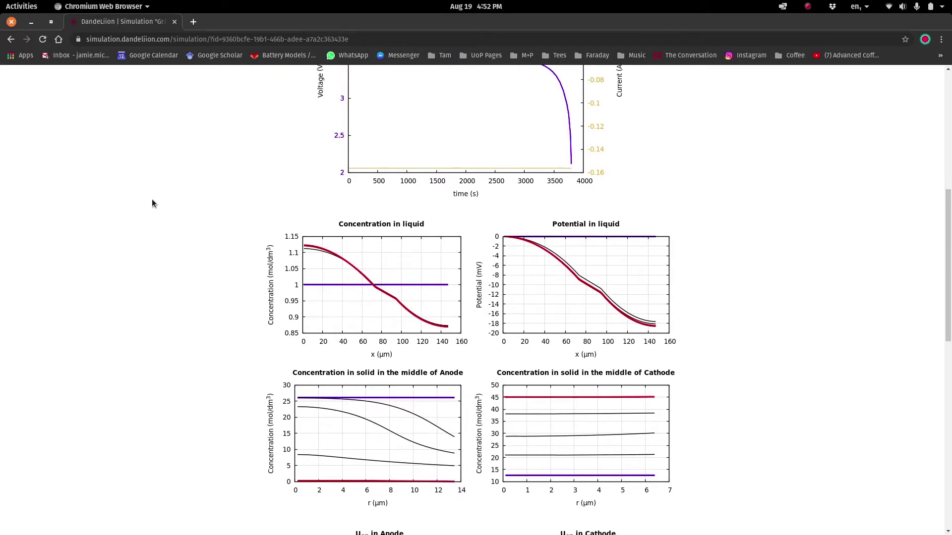
scroll(153, 203, down, 10)
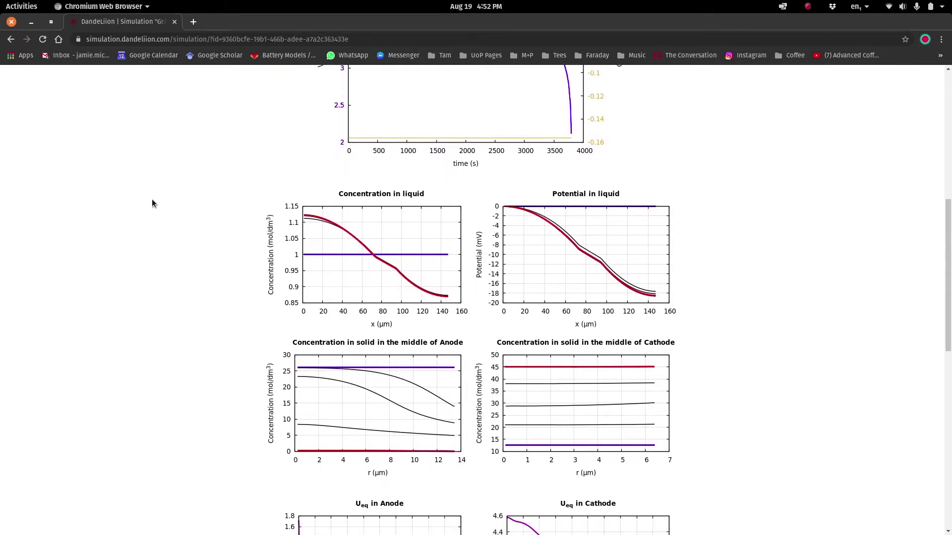
scroll(152, 203, down, 4)
scroll(152, 200, down, 5)
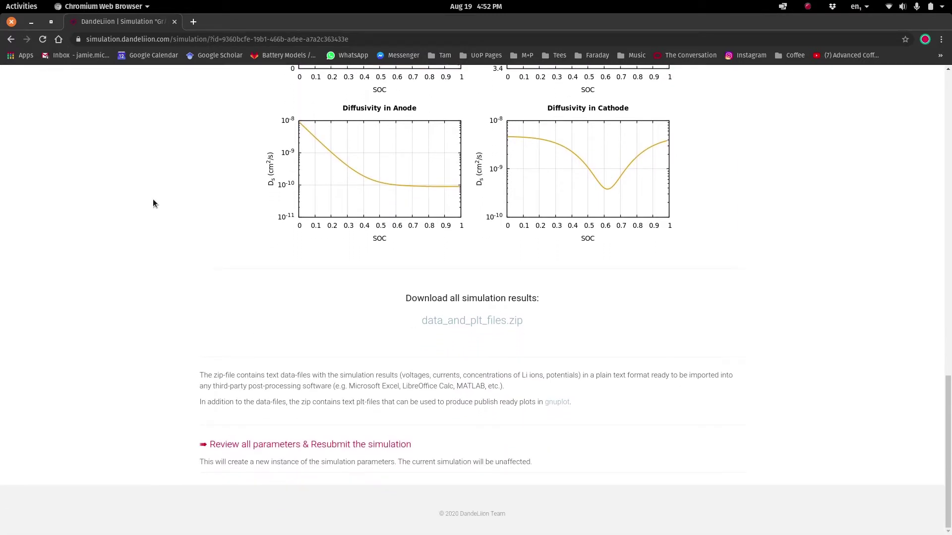
Download data_and_plt_files.zip and open the archive in a window snapped to half of the screen.
click(479, 325)
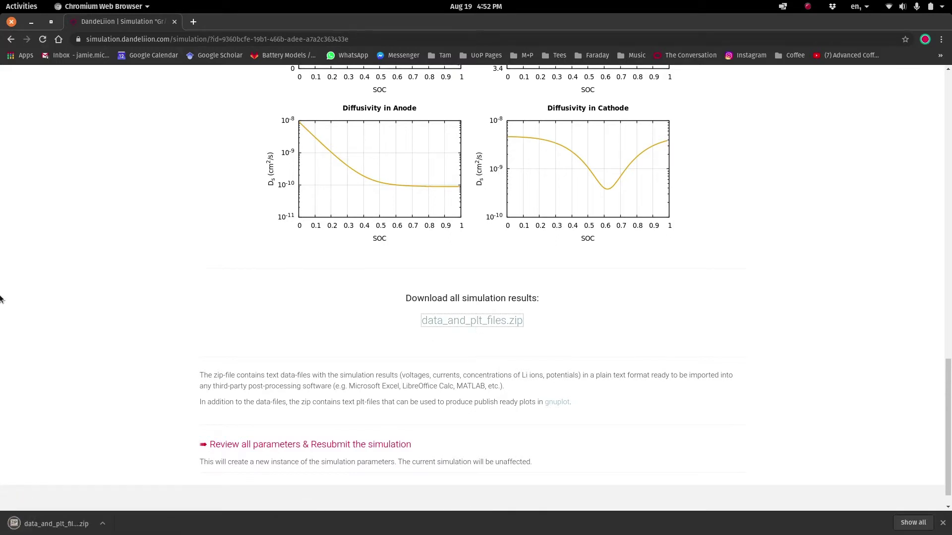
click(27, 520)
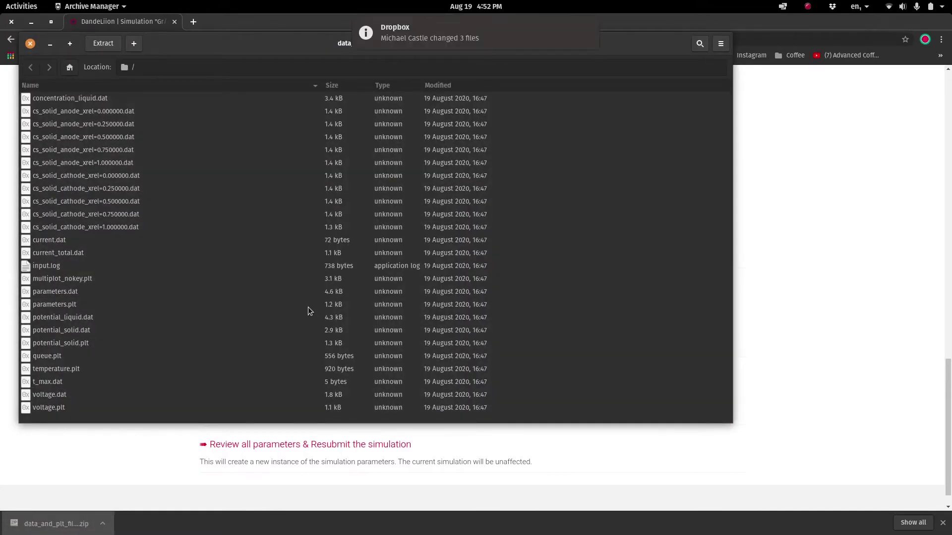
drag(278, 42, 1, 129)
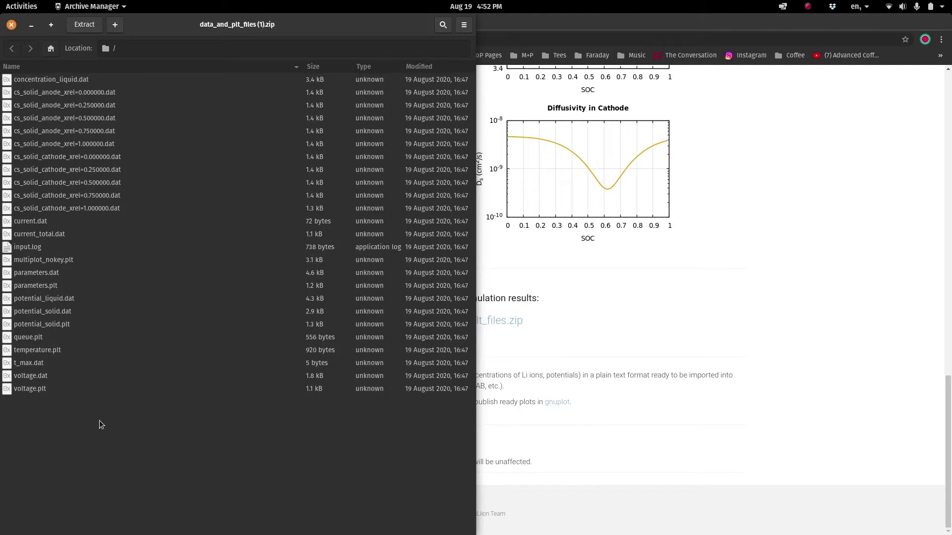
Open voltage.dat from the archive beside the file list and copy all its data rows below the header.
double_click(36, 376)
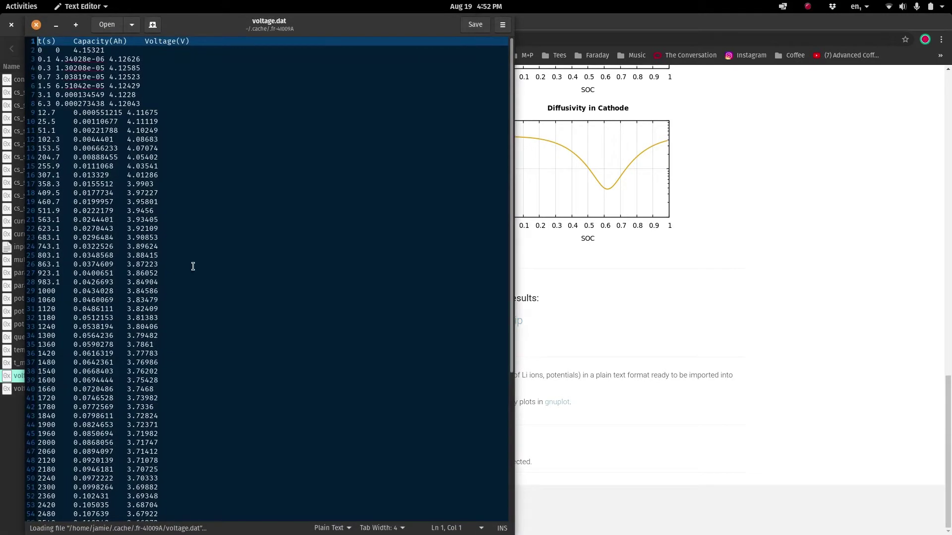
drag(274, 31, 951, 322)
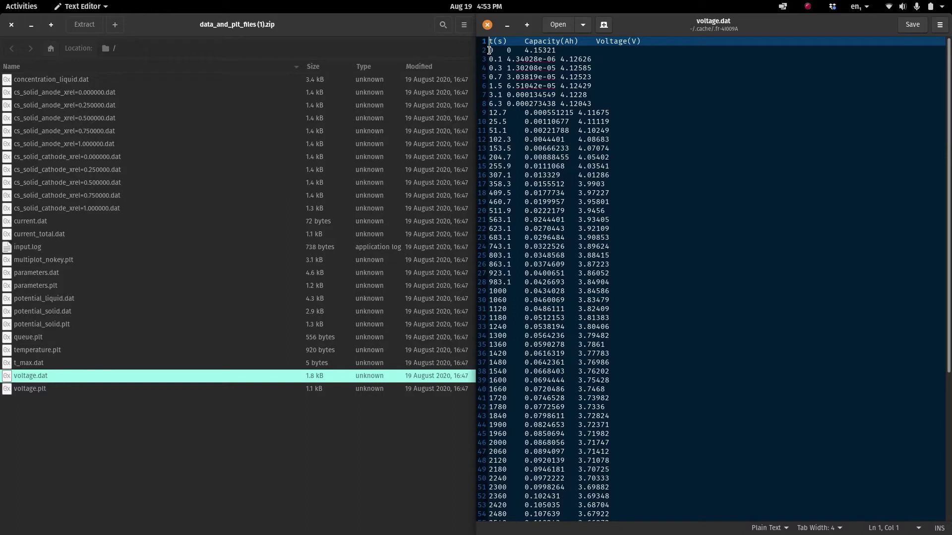
click(490, 50)
drag(490, 50, 629, 532)
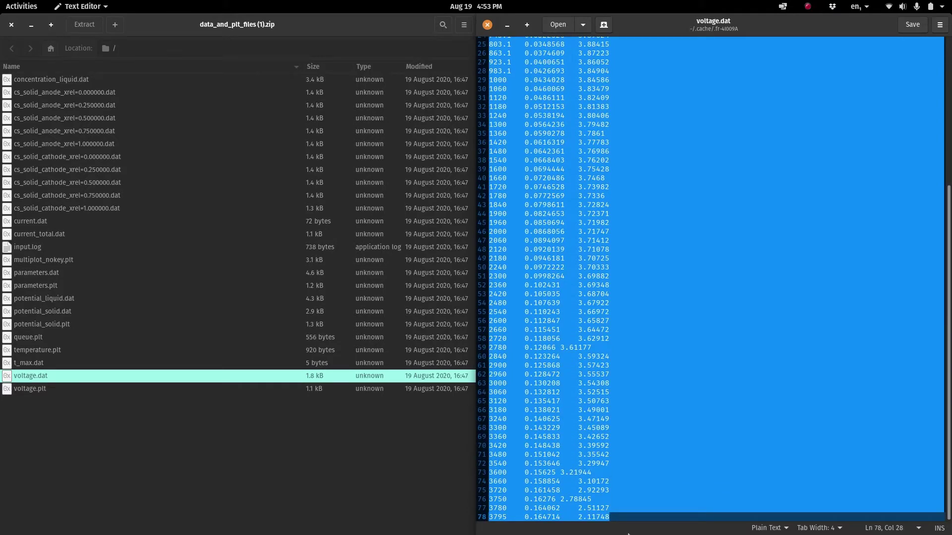
Switch to the empty LibreOffice Calc spreadsheet and paste the voltage data at A1 as tab-separated text.
key(super)
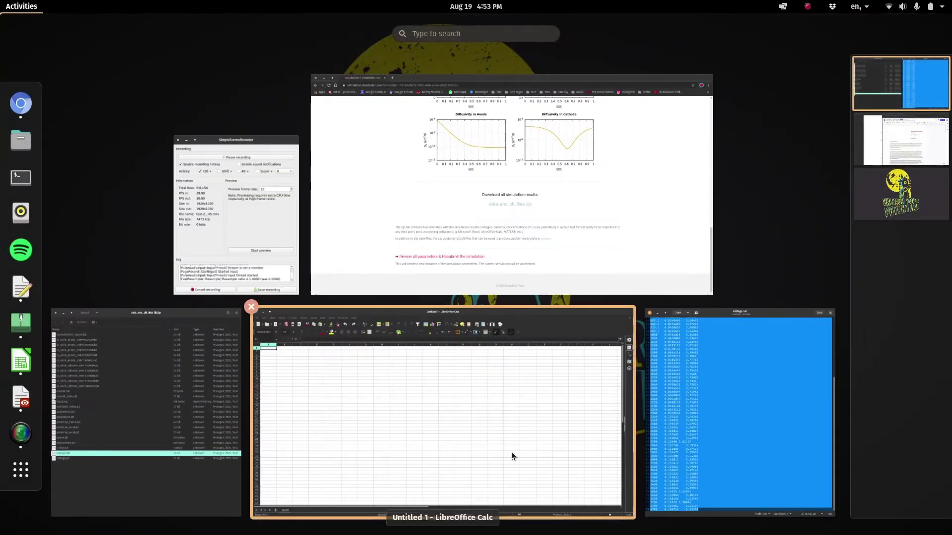
click(482, 441)
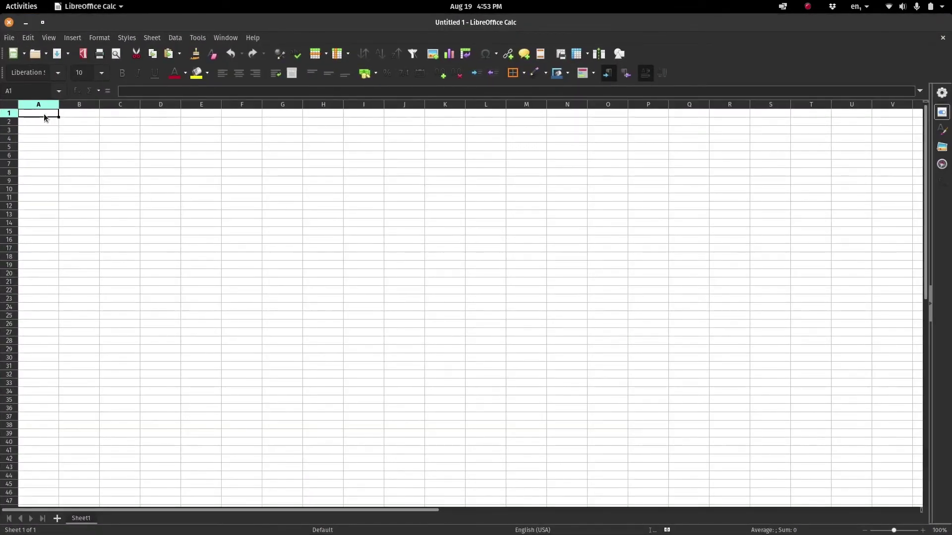
key(ctrl+v)
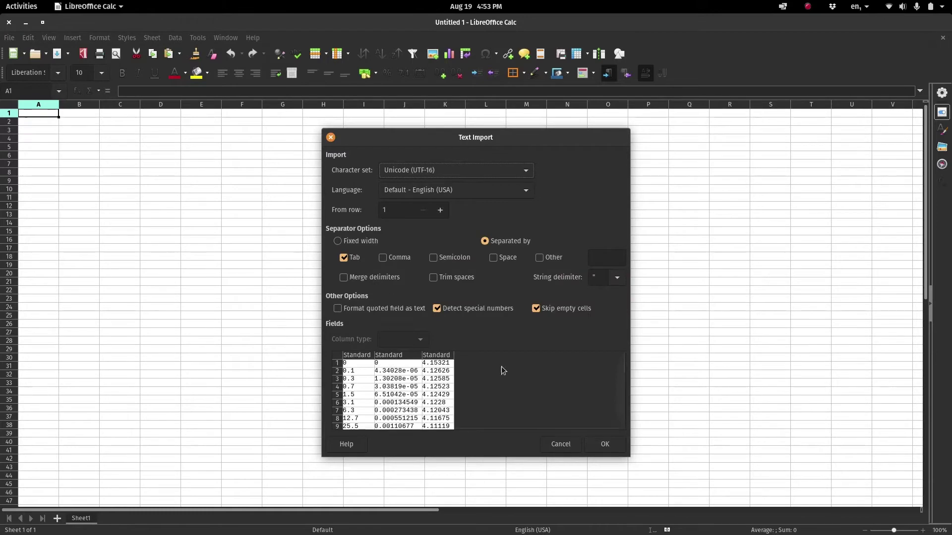
click(599, 443)
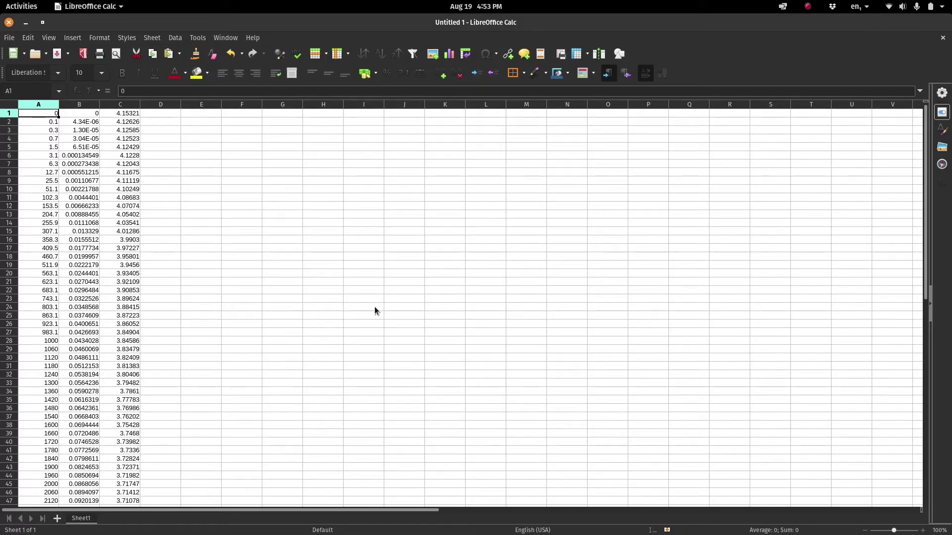
Insert an XY (Scatter) chart of column C against column A, using the Lines Only style.
click(47, 105)
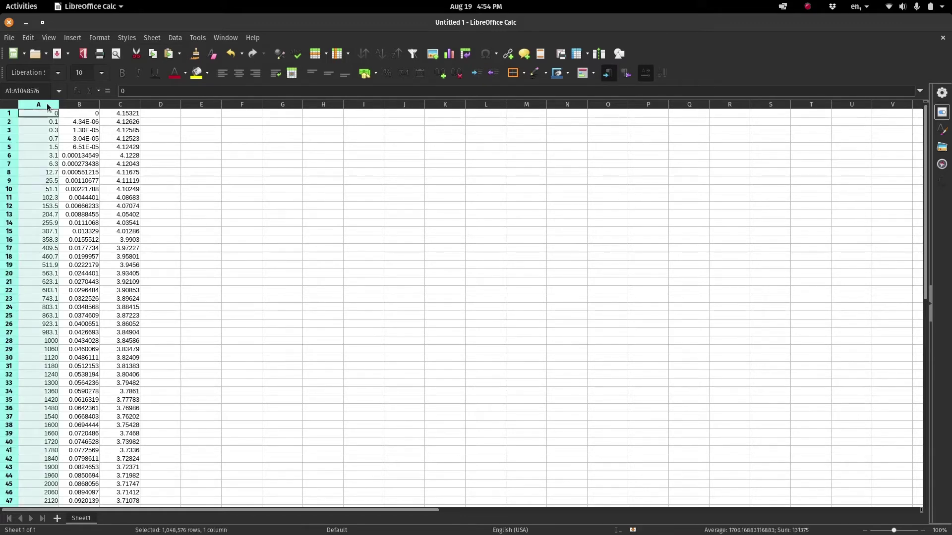
ctrl+click(128, 107)
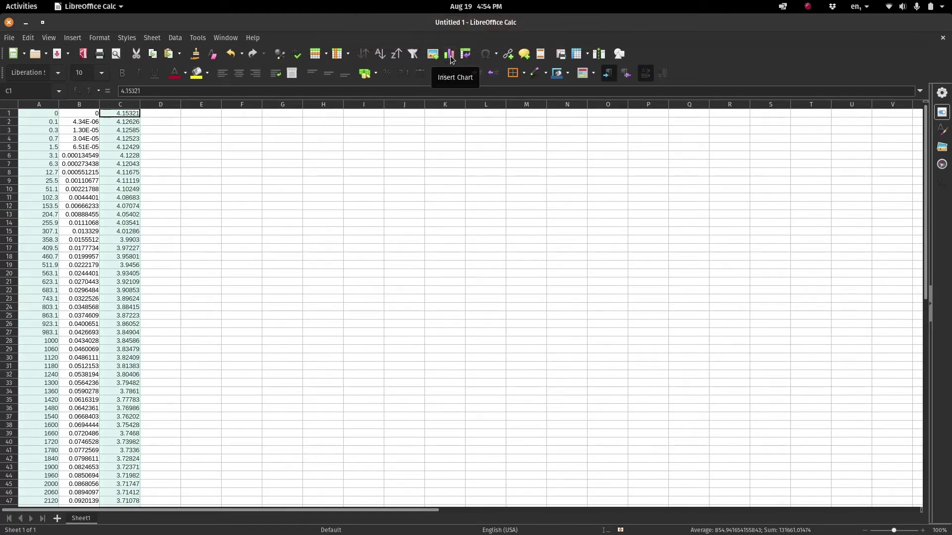
click(451, 55)
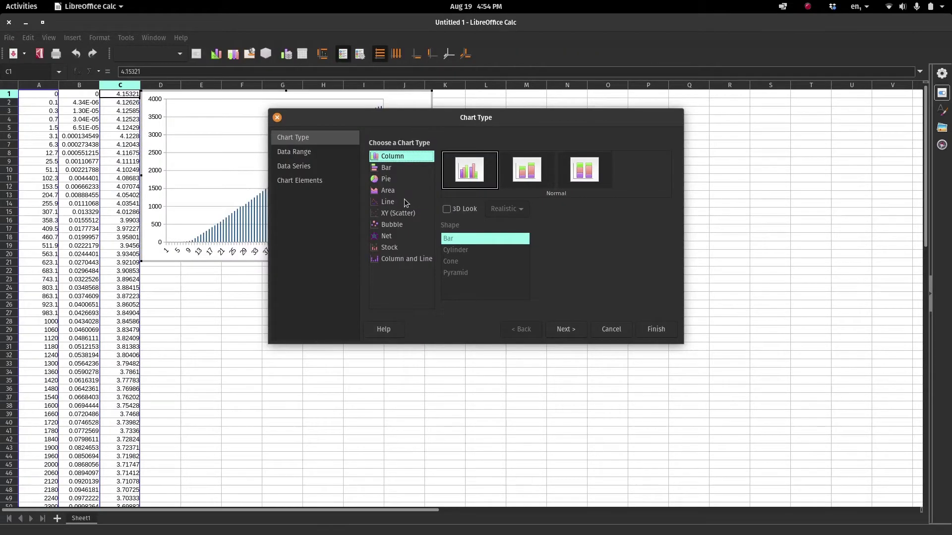
click(394, 213)
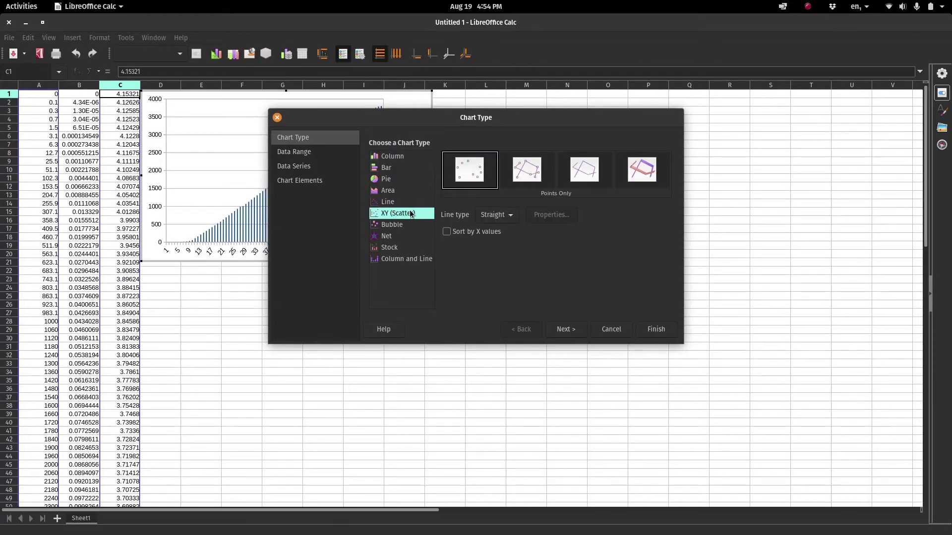
click(582, 174)
drag(528, 117, 708, 165)
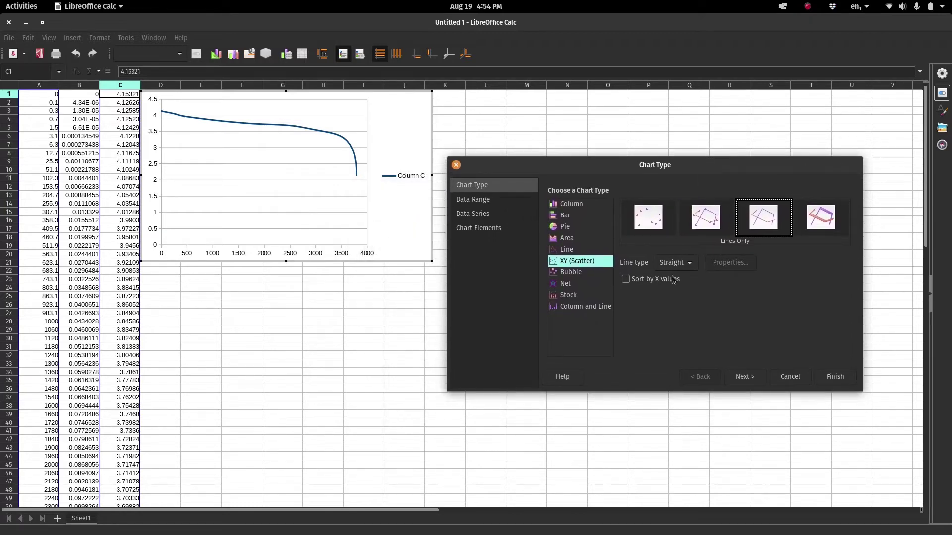
click(829, 376)
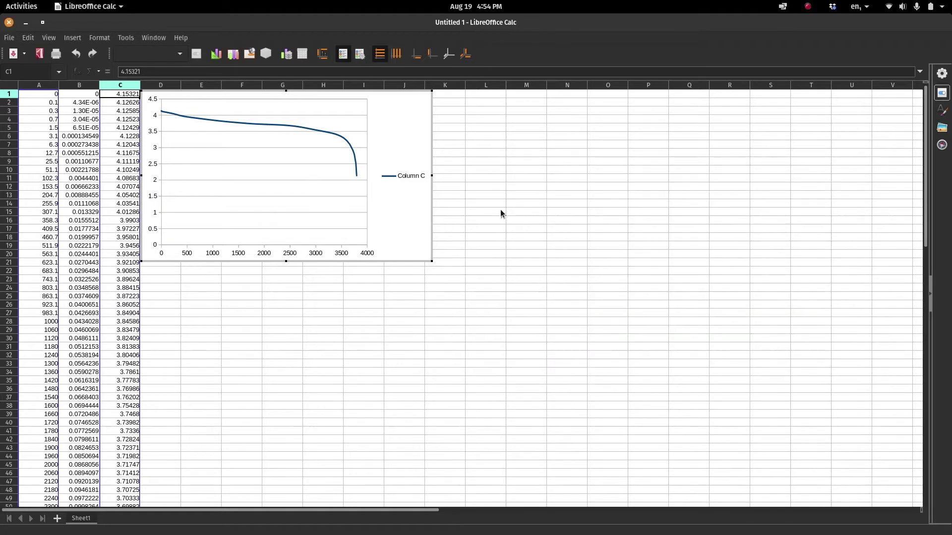
click(406, 142)
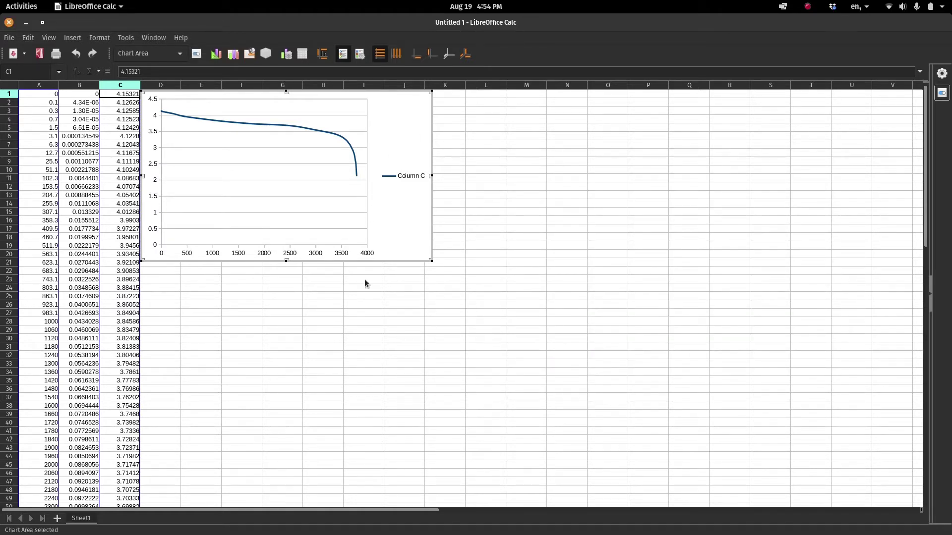
Close the voltage spreadsheet without saving it, and close voltage.dat in the text editor.
click(9, 24)
click(371, 313)
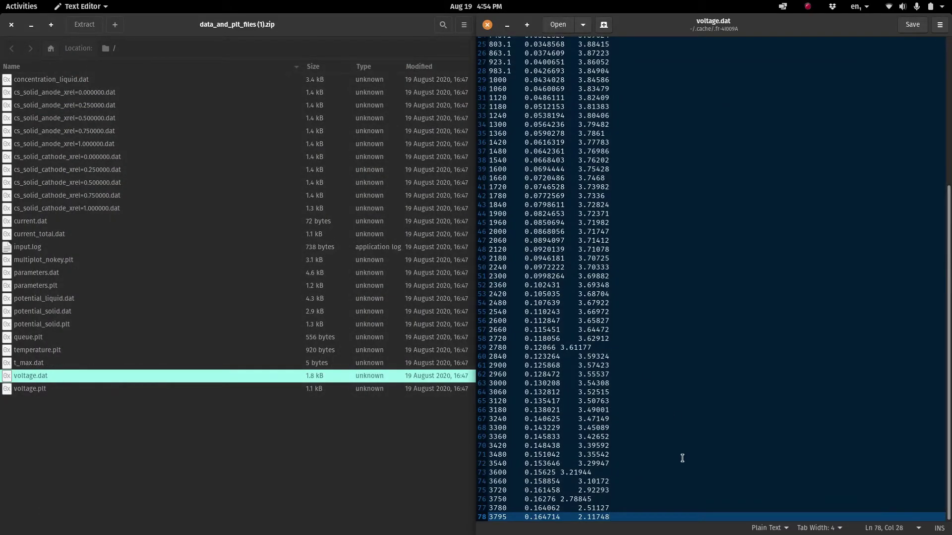
scroll(682, 458, up, 8)
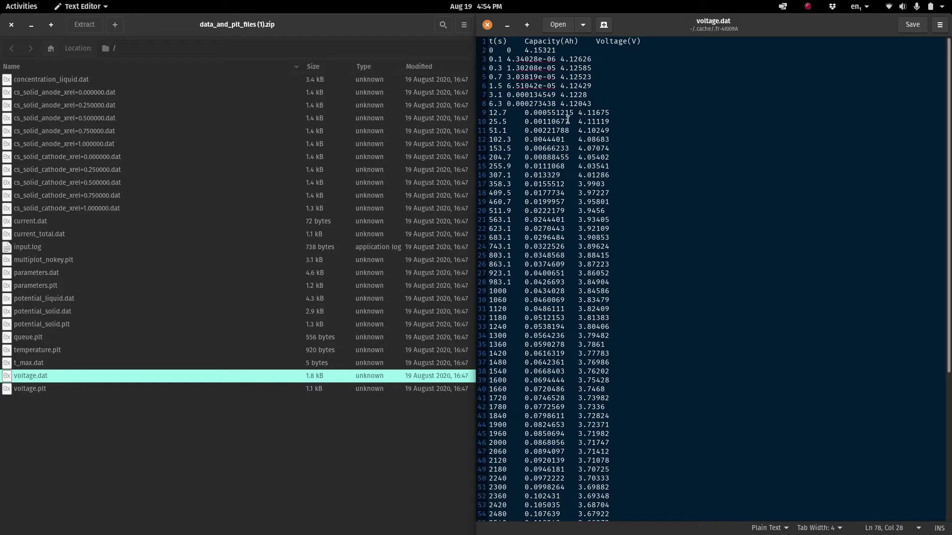
click(488, 25)
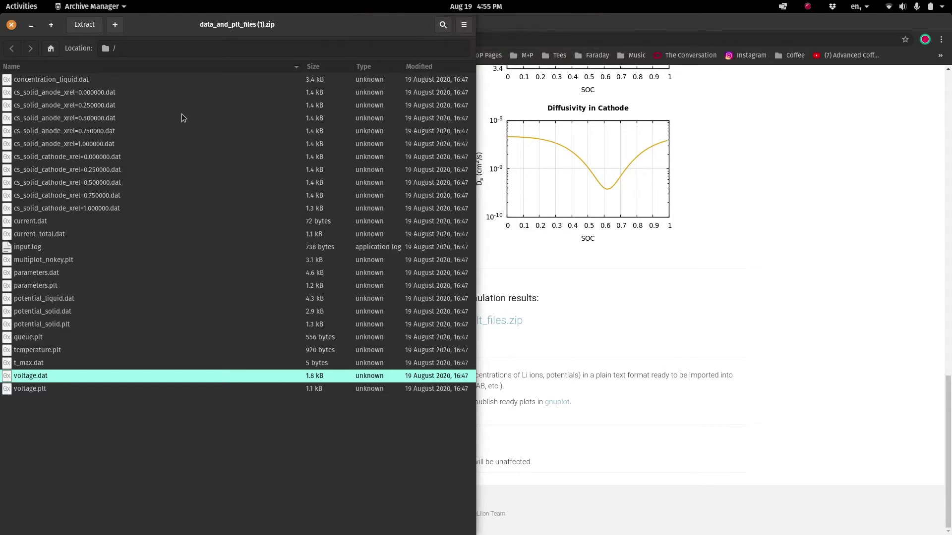
Open concentration_liquid.dat from the archive, snap it to half of the screen, and copy its entire contents including the header row.
click(35, 81)
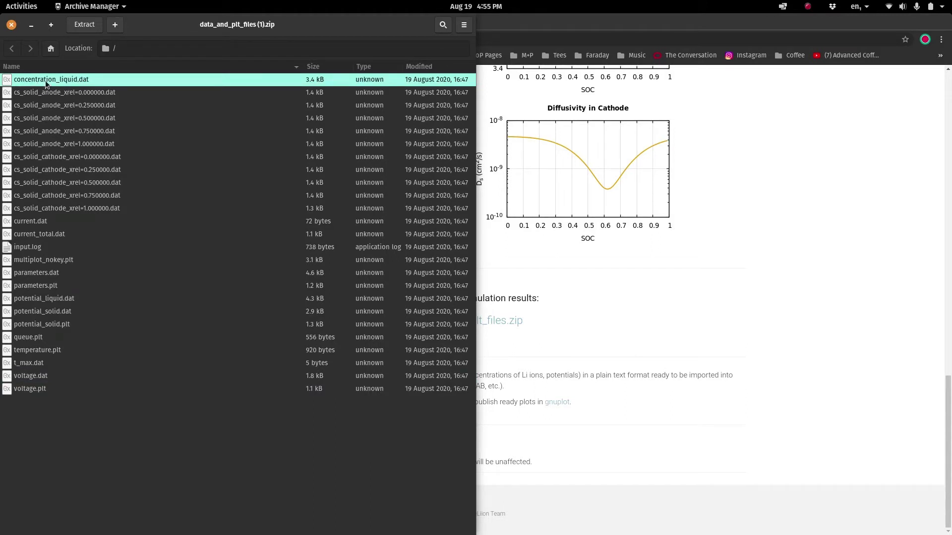
double_click(45, 80)
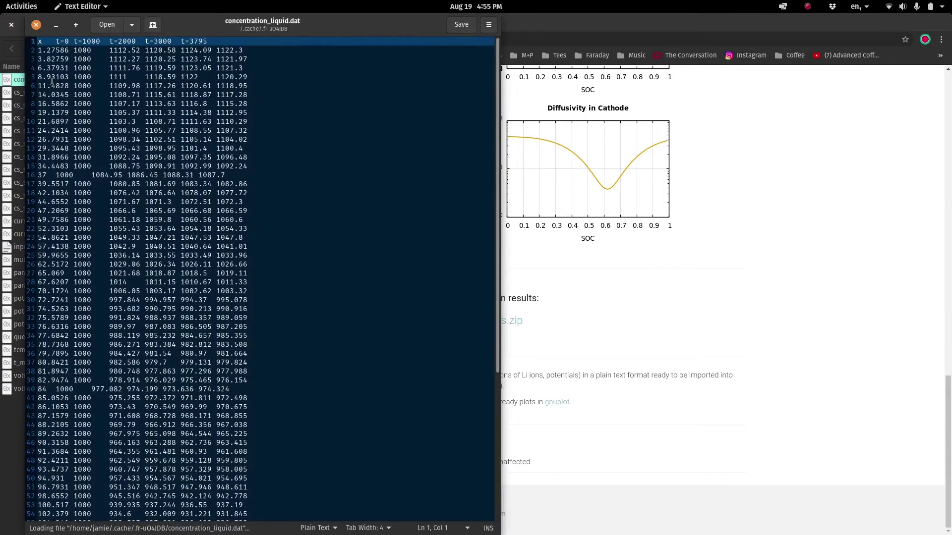
drag(254, 24, 2, 228)
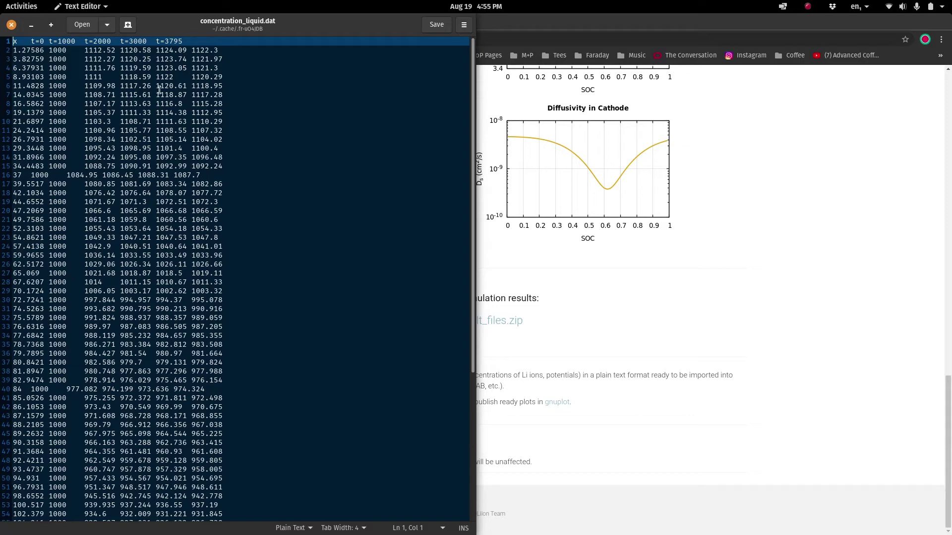
key(ctrl+a)
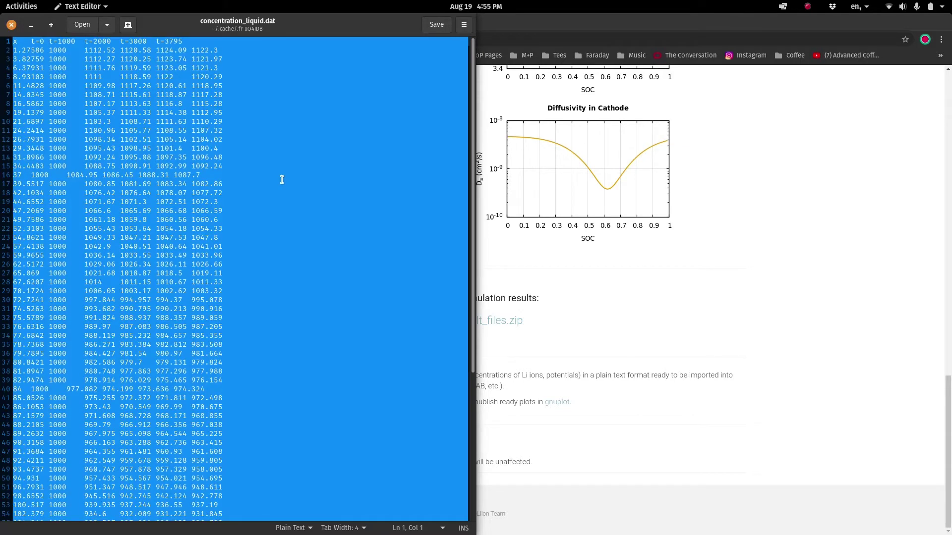
Launch a new LibreOffice Calc spreadsheet and paste the liquid concentration data at A1 as tab-separated text.
key(super)
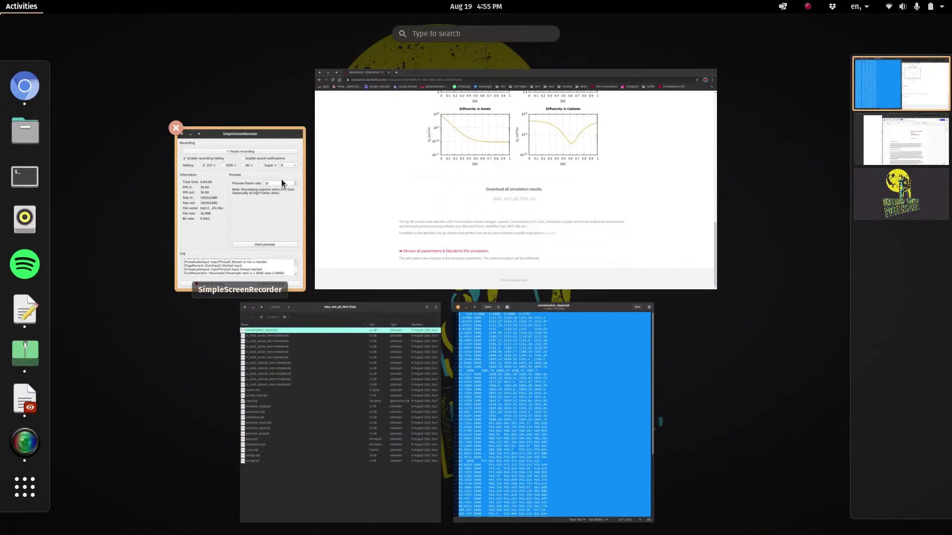
click(458, 33)
text(calc)
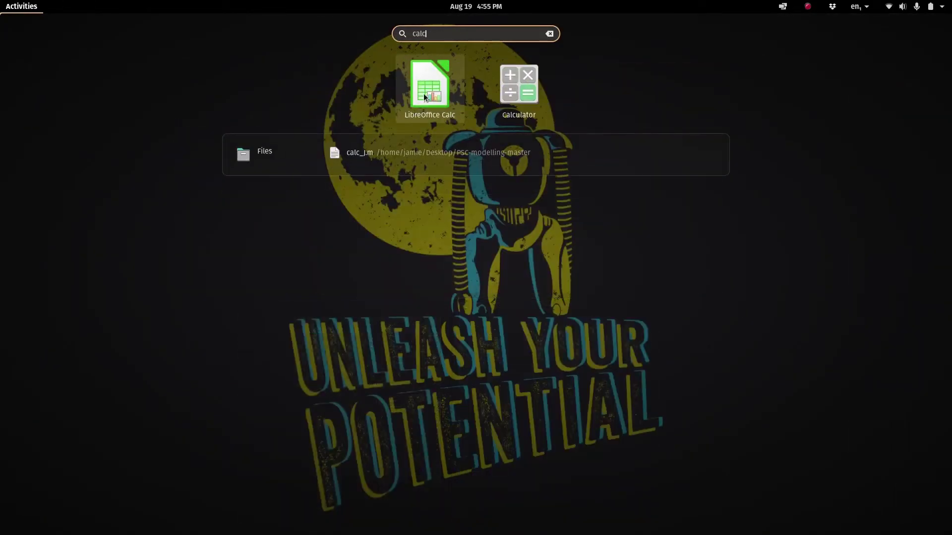
click(425, 96)
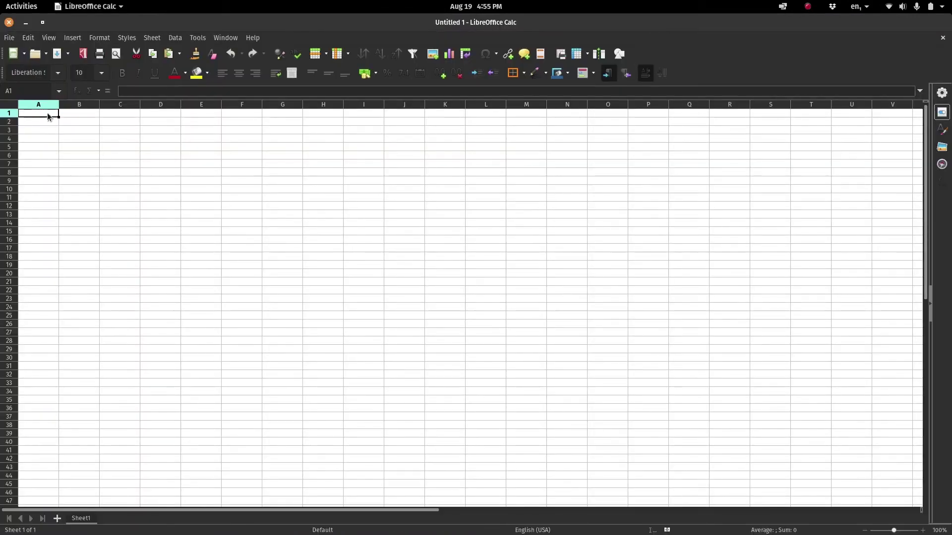
key(ctrl+v)
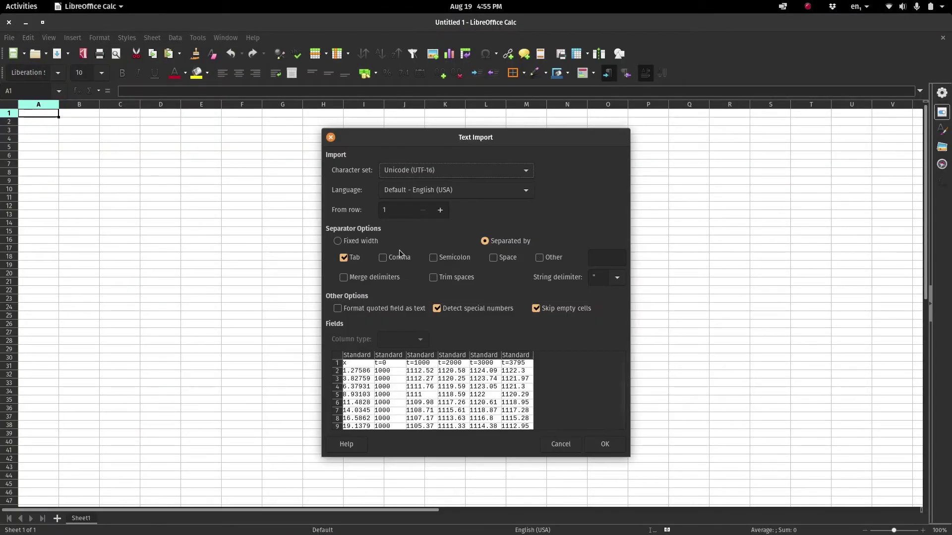
click(604, 444)
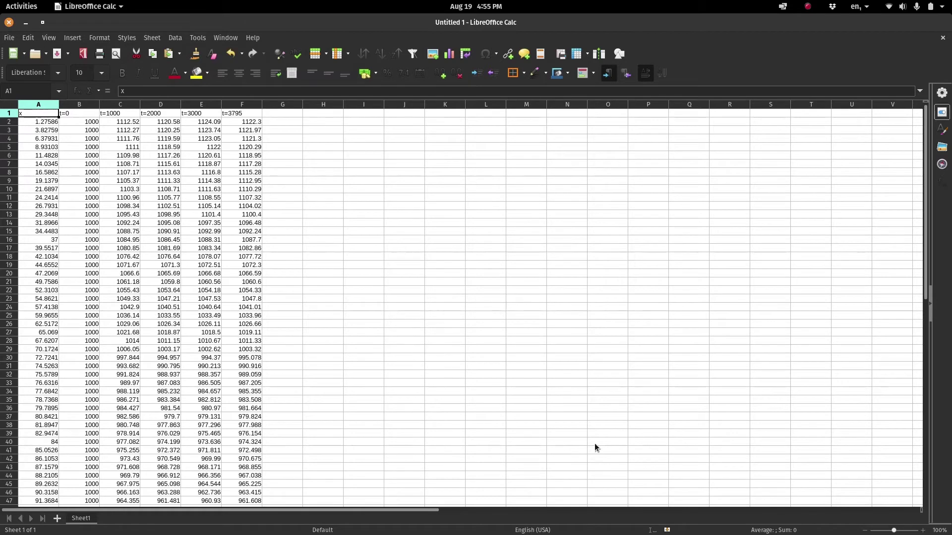
click(333, 307)
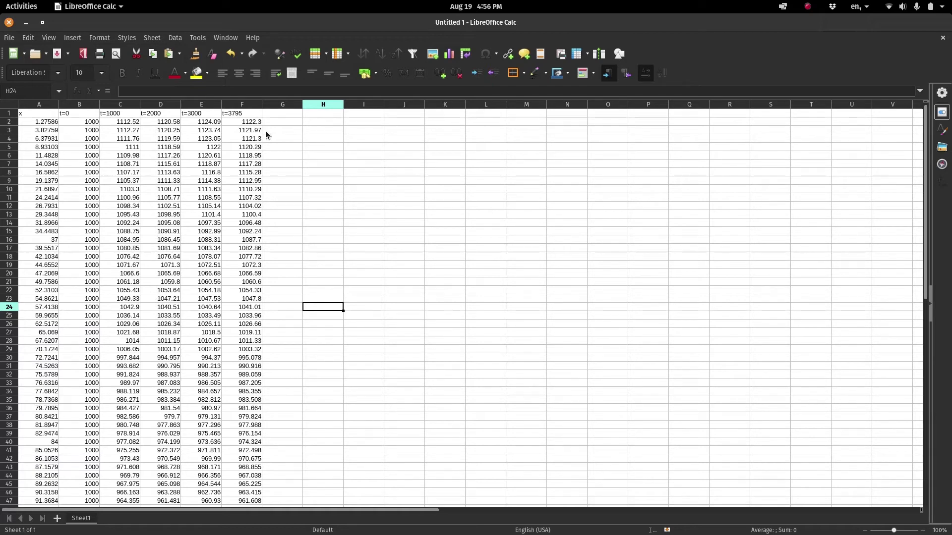
Insert an XY (Scatter) chart of the t=3000 column against the x column, using the Lines Only style.
click(202, 105)
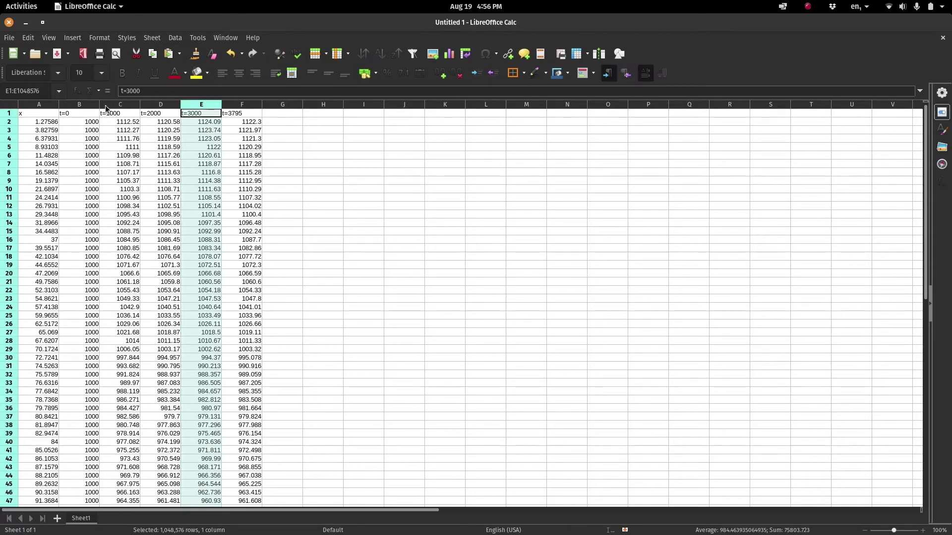
ctrl+click(45, 107)
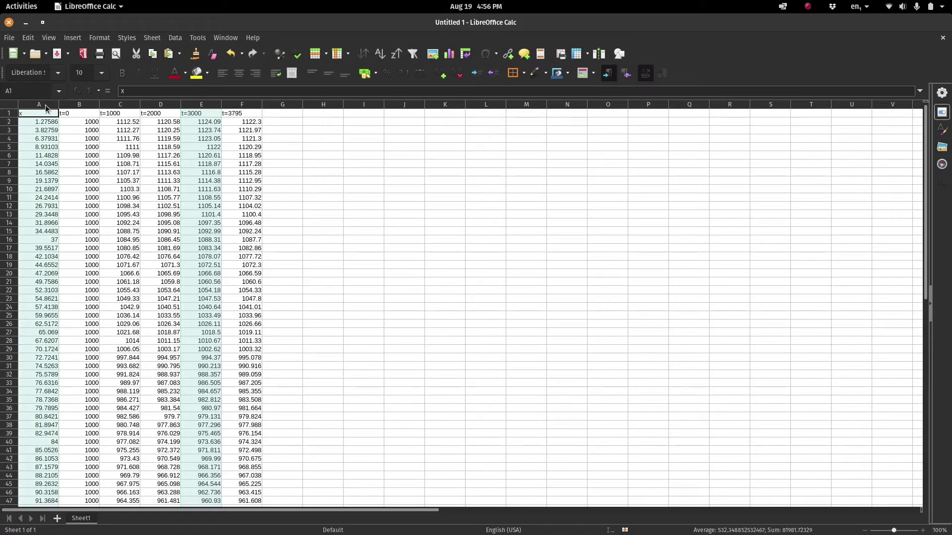
click(449, 55)
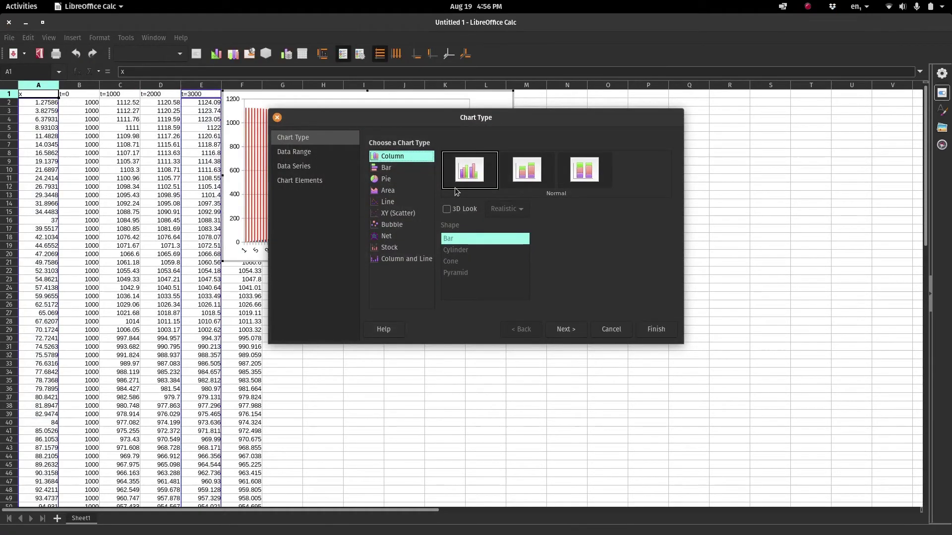
click(395, 214)
click(585, 180)
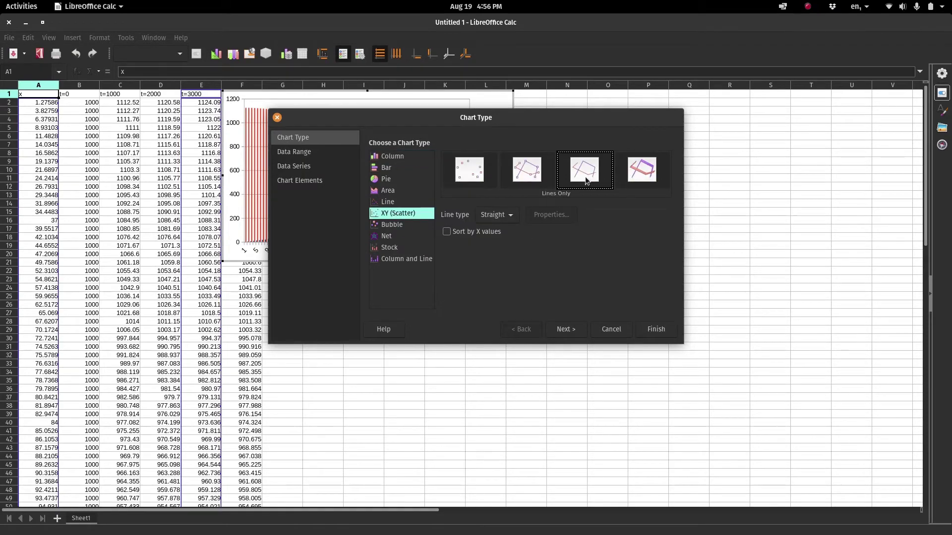
click(656, 330)
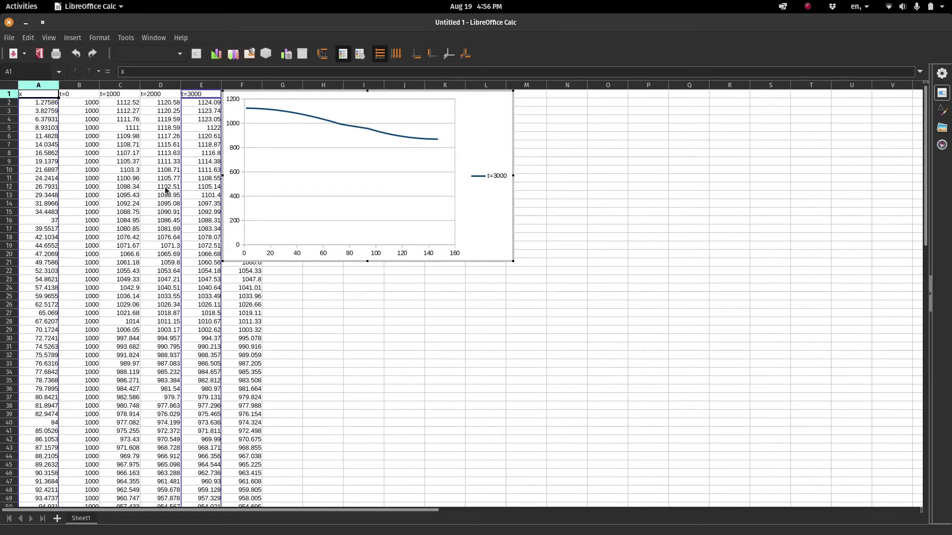
Close the liquid concentration spreadsheet without saving it, and close concentration_liquid.dat in the text editor.
click(10, 23)
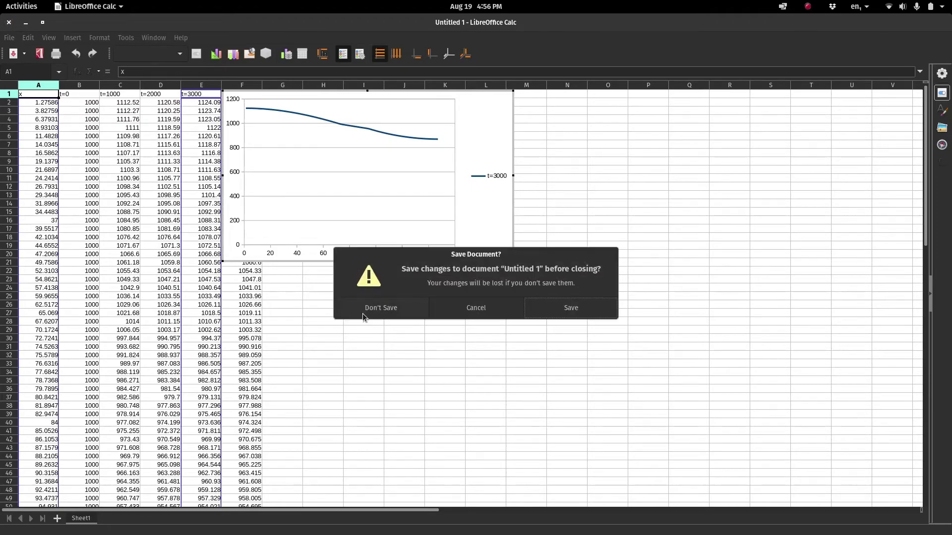
click(362, 313)
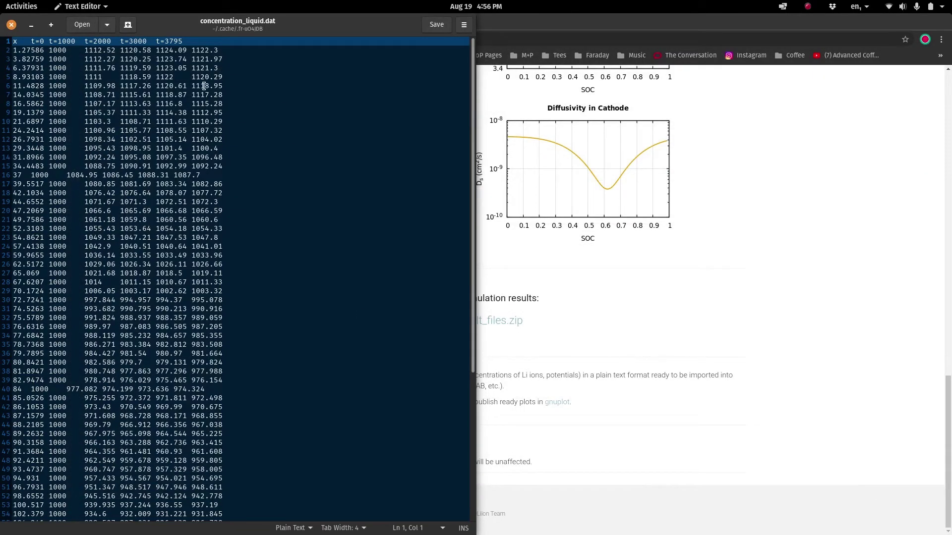
click(11, 25)
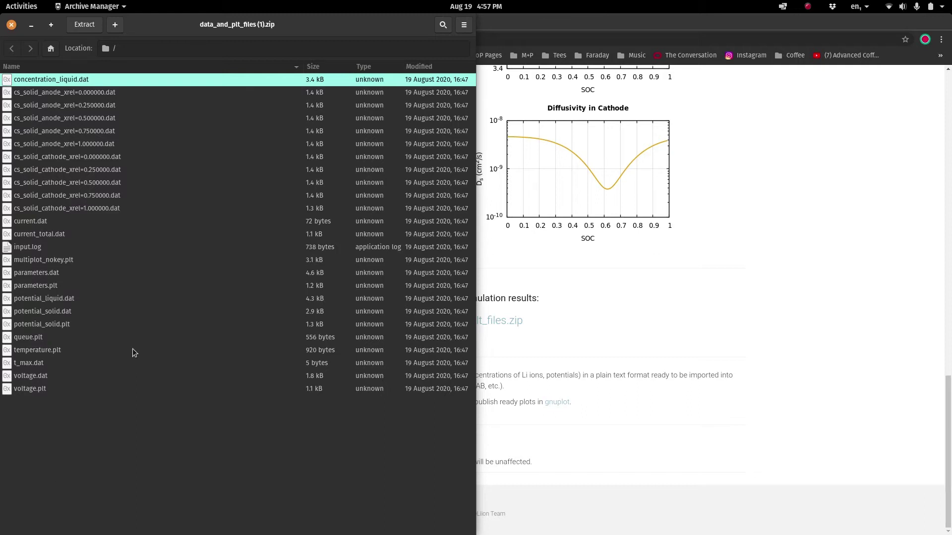
Examine the list of solid cathode concentration files in the archive, from cs_solid_cathode_xrel=0.000000.dat to cs_solid_cathode_xrel=1.000000.dat.
click(61, 182)
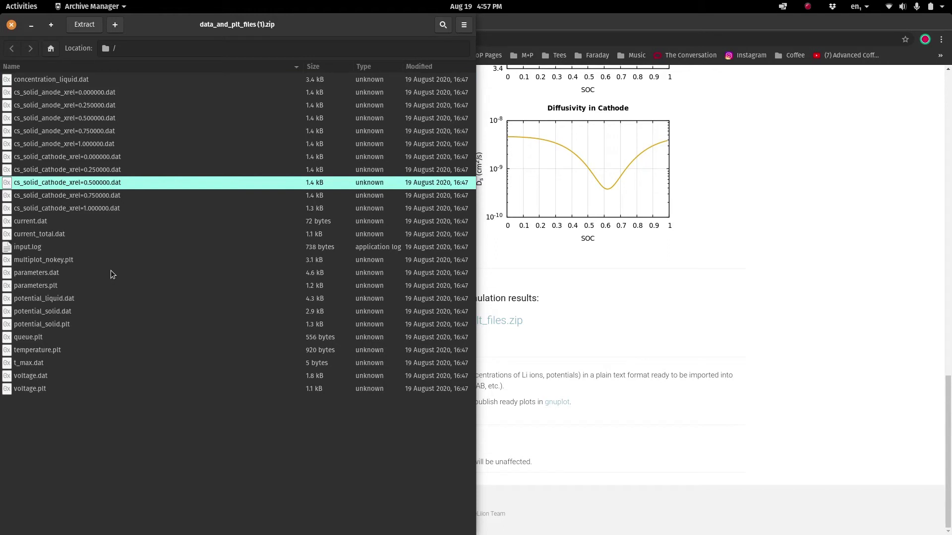
click(90, 159)
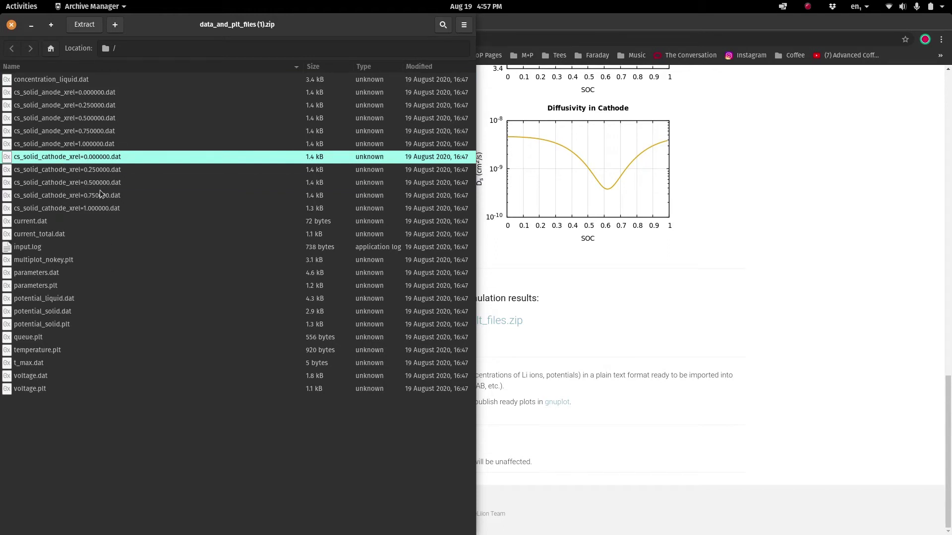
key(shift+Down)
key(shift+Down)
key(shift+Down)
key(shift+Down)
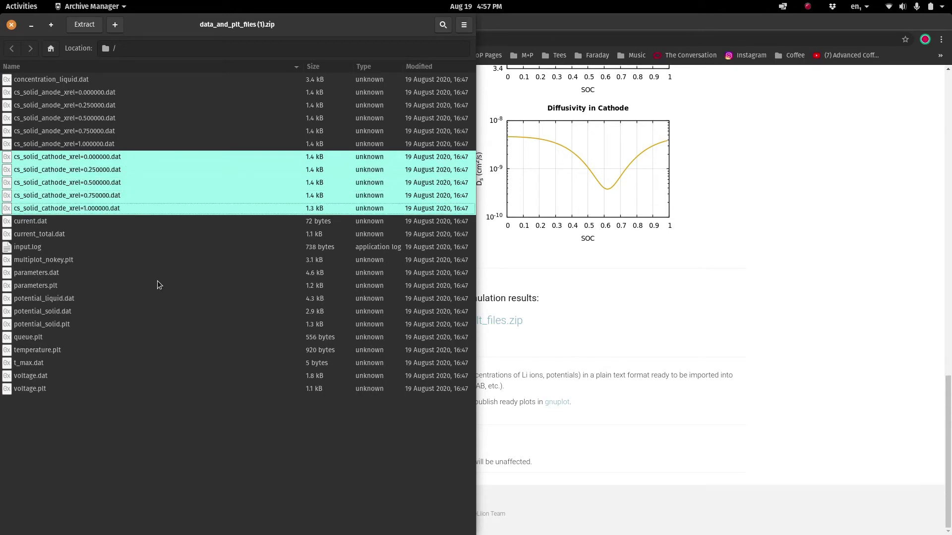
click(123, 218)
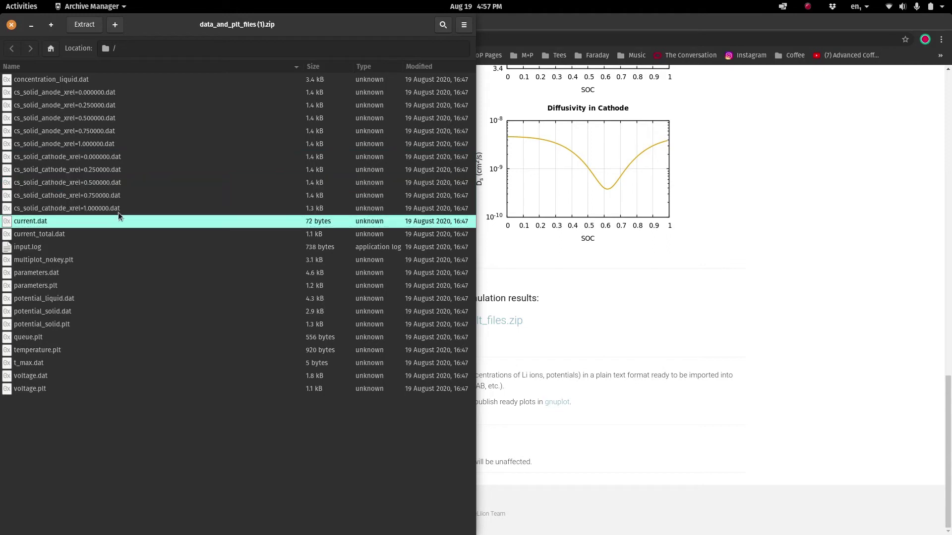
click(94, 158)
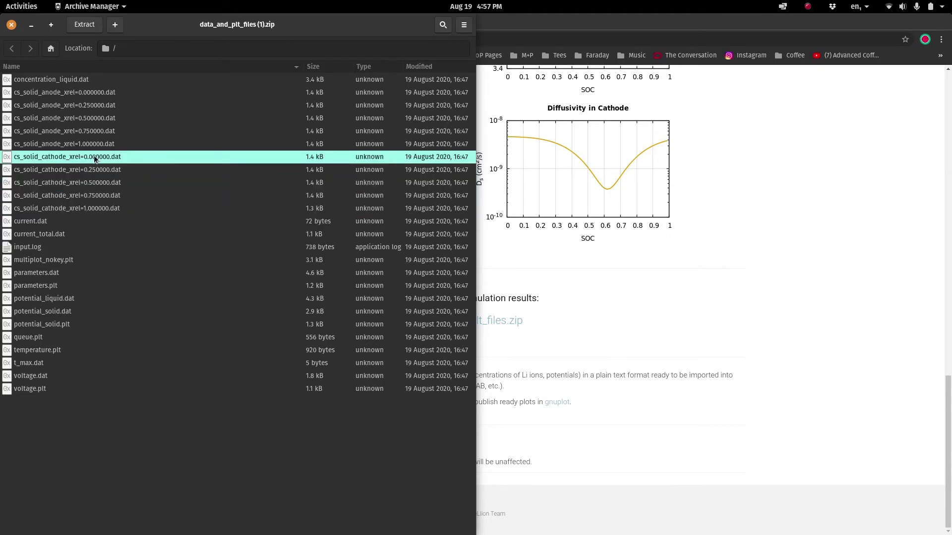
click(92, 182)
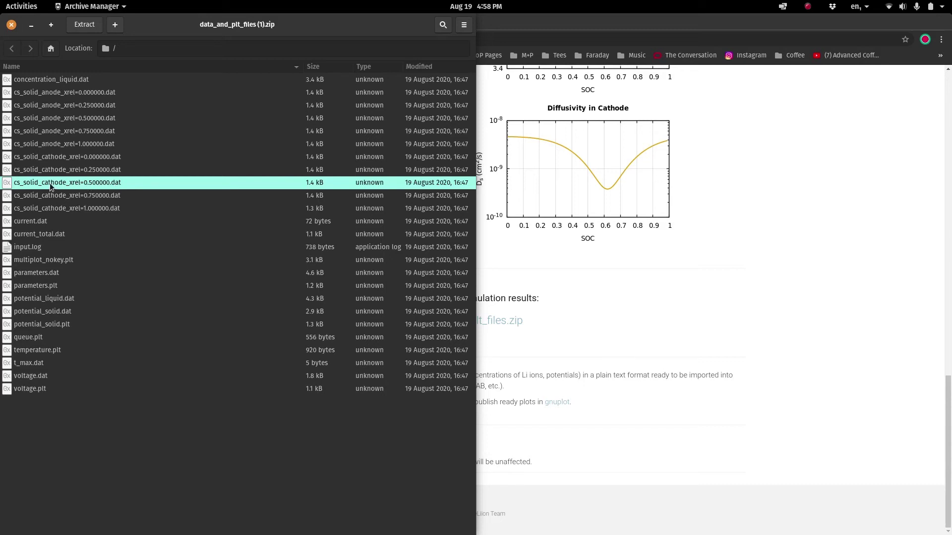
click(77, 158)
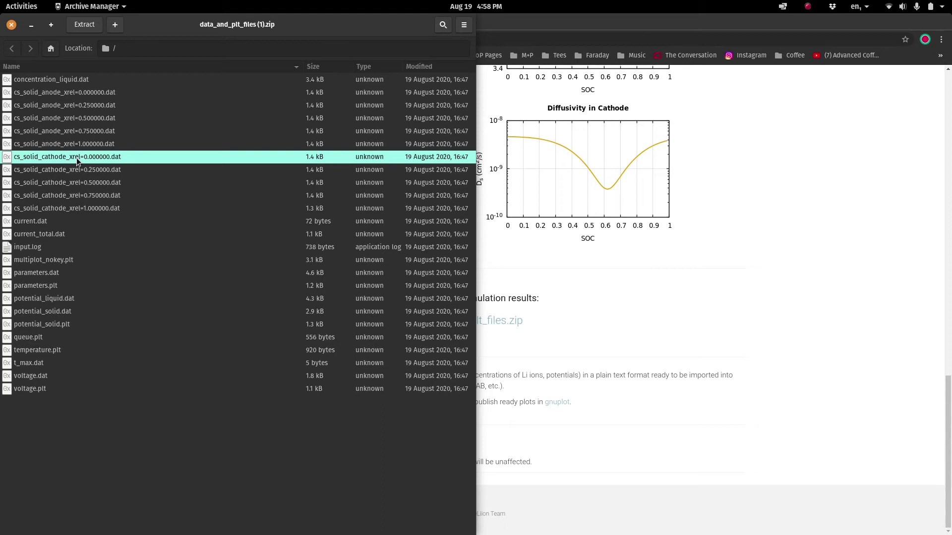
click(71, 211)
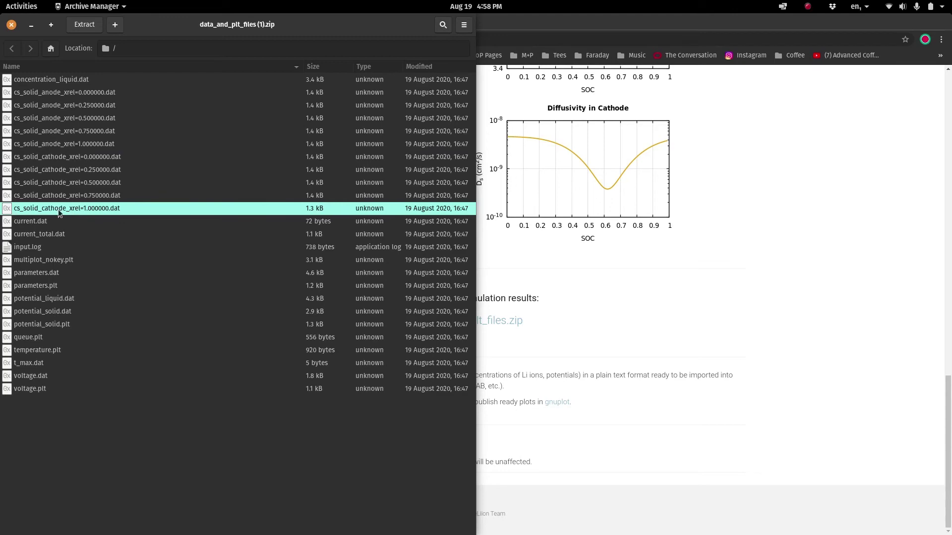
Open cs_solid_cathode_xrel=0.500000.dat from the archive and examine its header row, radius column and concentration data.
double_click(74, 186)
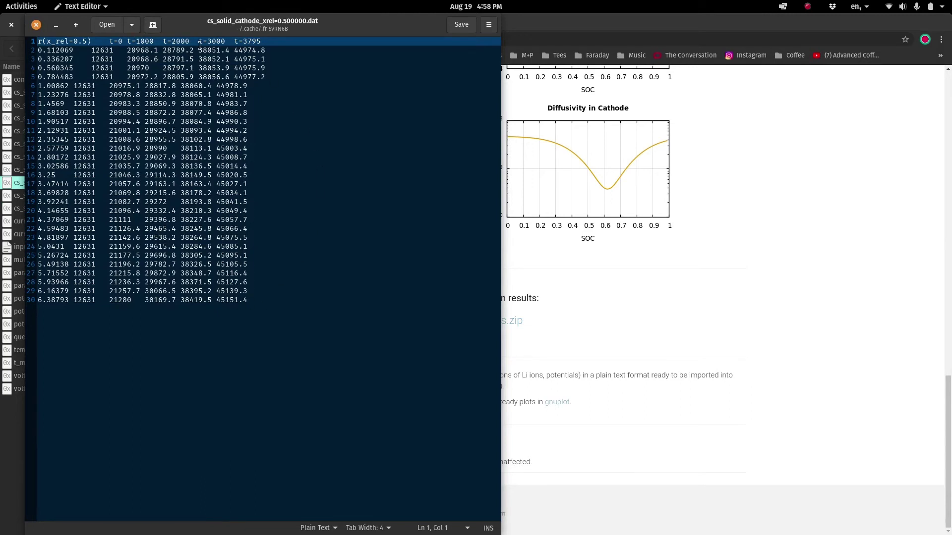
click(90, 41)
drag(91, 41, 35, 39)
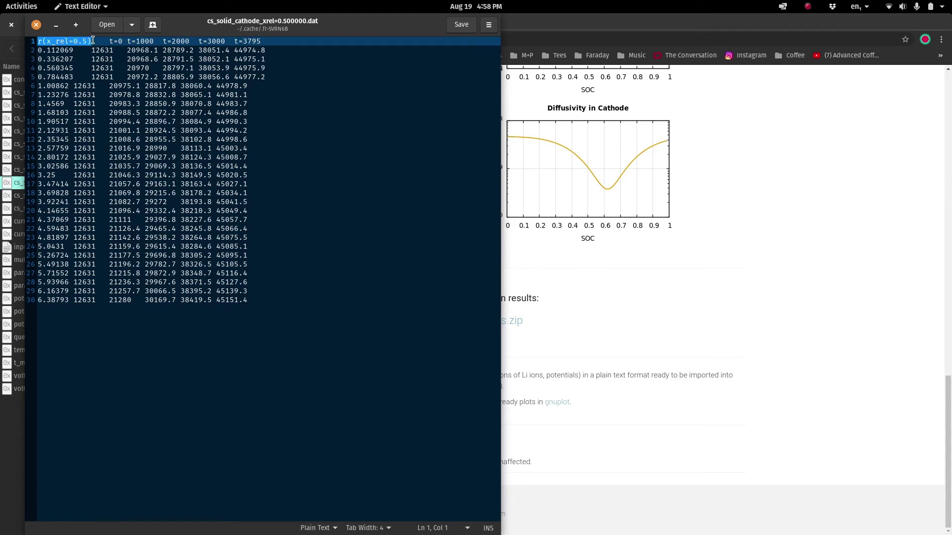
click(88, 42)
drag(89, 42, 49, 42)
click(52, 50)
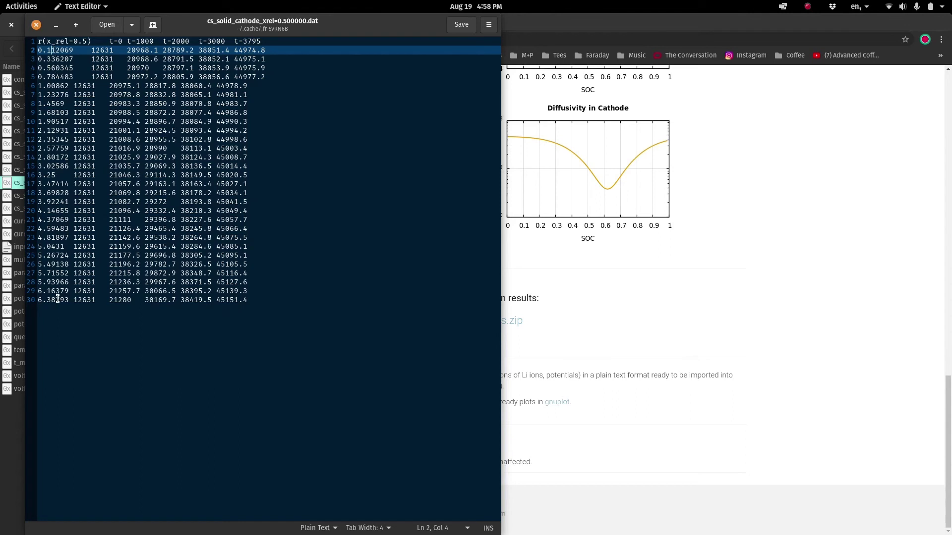
click(278, 301)
drag(271, 298, 25, 38)
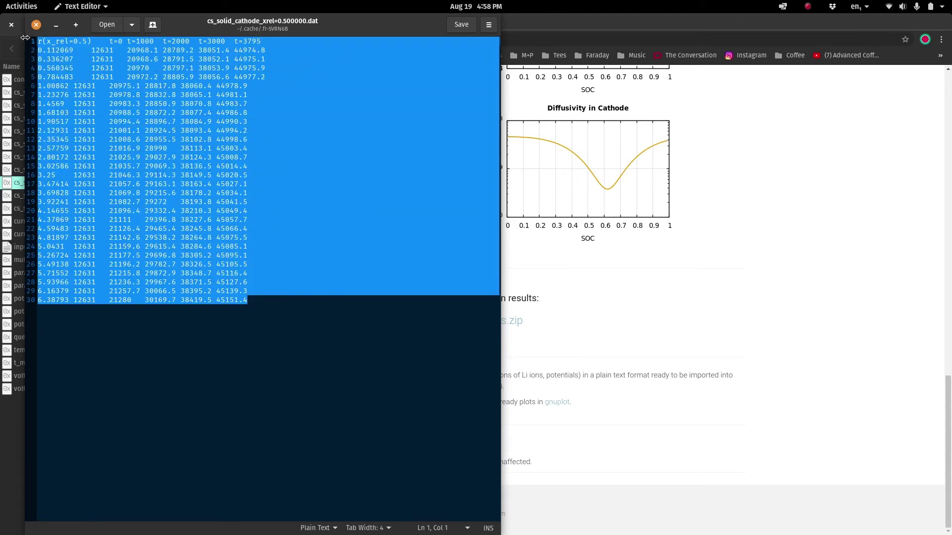
click(265, 253)
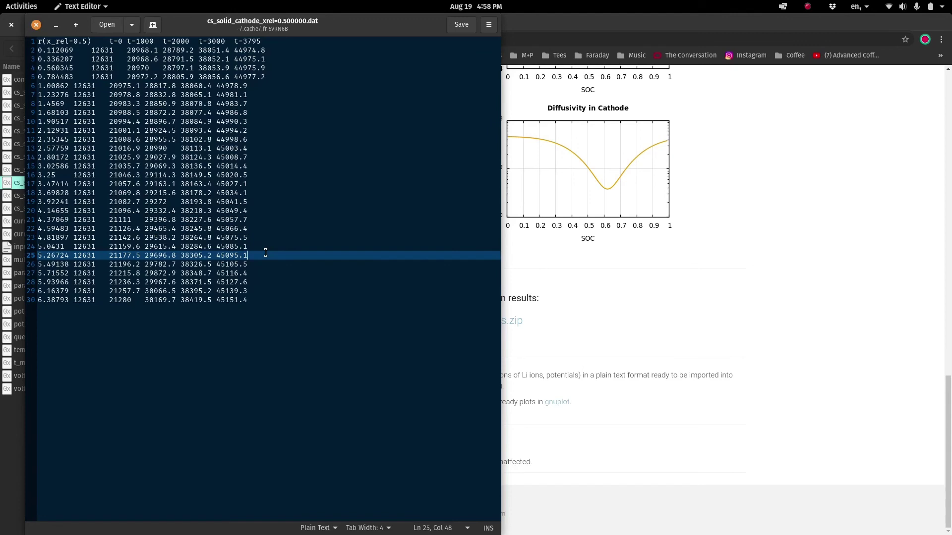
Close cs_solid_cathode_xrel=0.500000.dat and the results archive, returning to the simulation page in the browser.
click(37, 25)
click(11, 25)
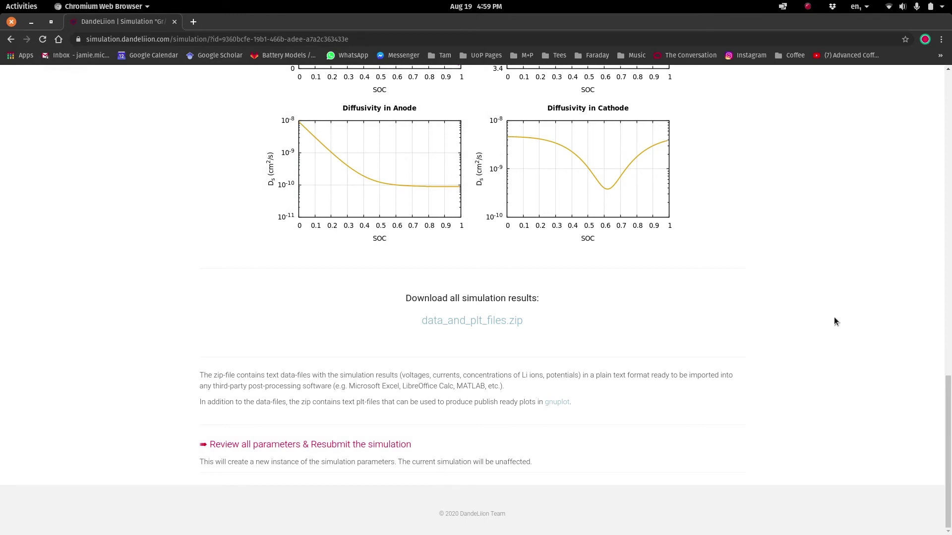
Review the job details and the result preview plots of voltage, concentration, potential and diffusivity on the simulation page.
scroll(834, 320, up, 5)
scroll(834, 319, up, 4)
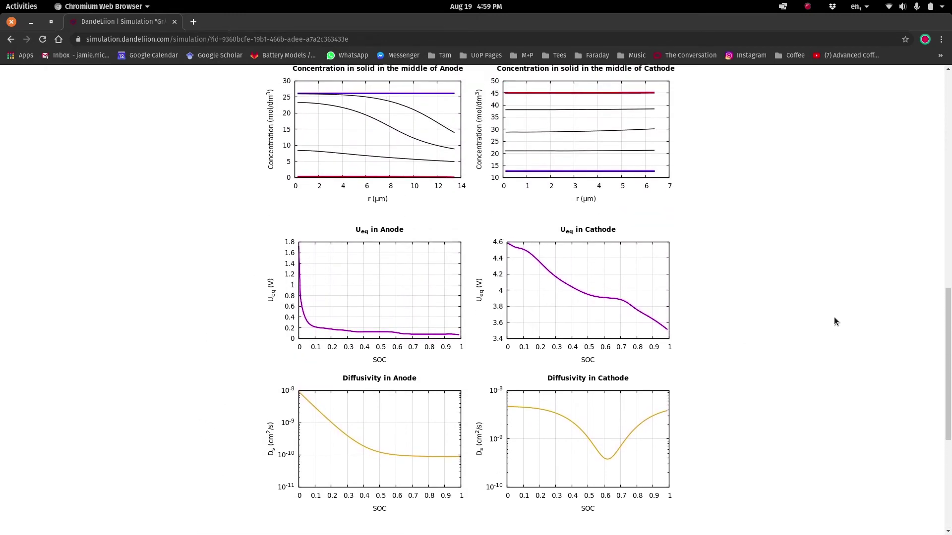
scroll(834, 318, up, 7)
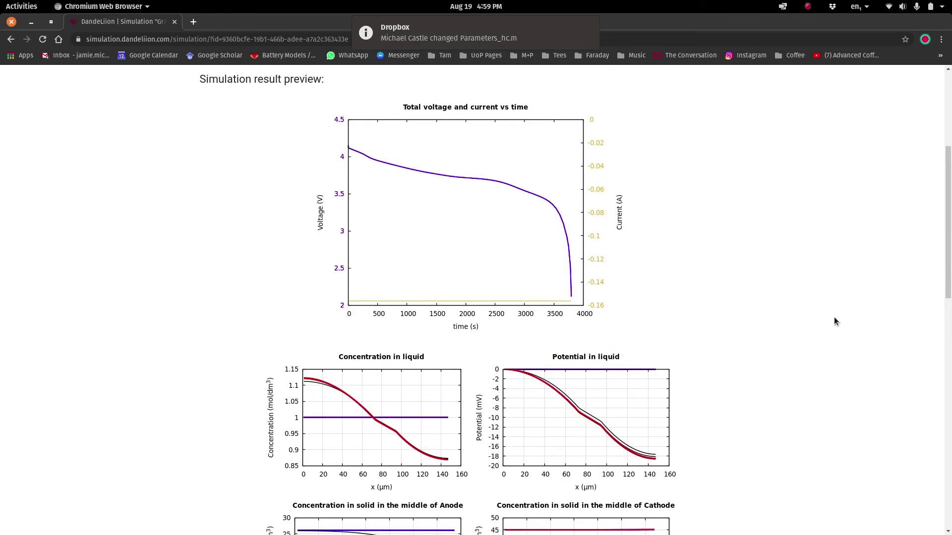
scroll(834, 318, up, 2)
scroll(834, 322, up, 2)
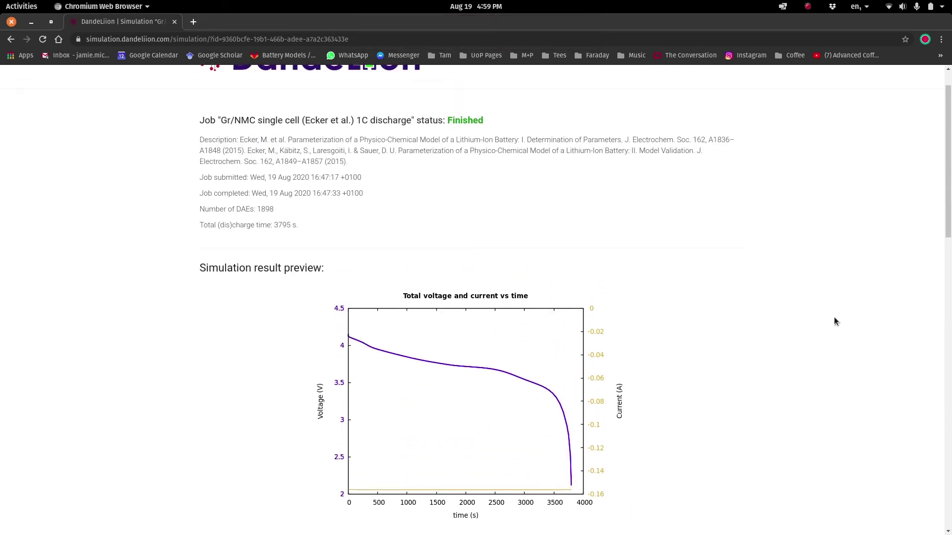
scroll(834, 321, down, 4)
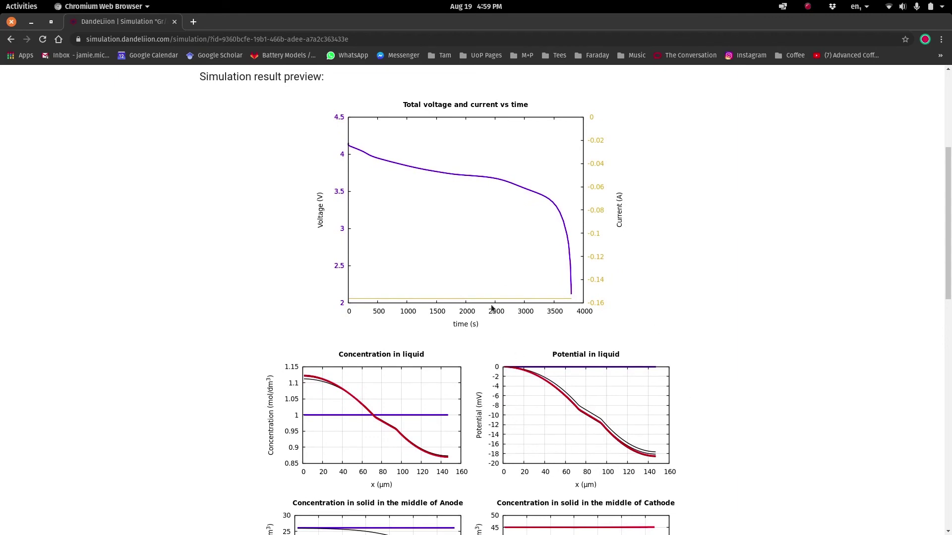
scroll(839, 326, down, 1)
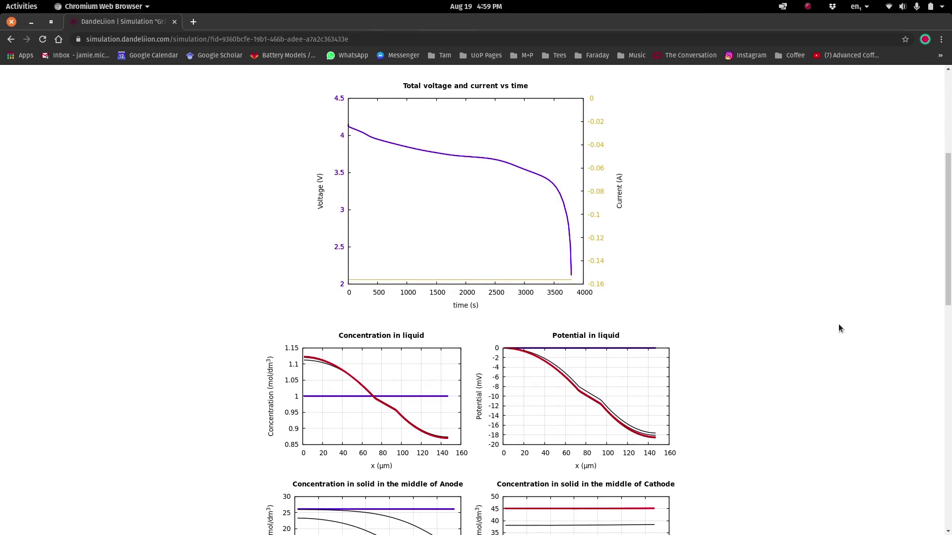
scroll(839, 325, down, 7)
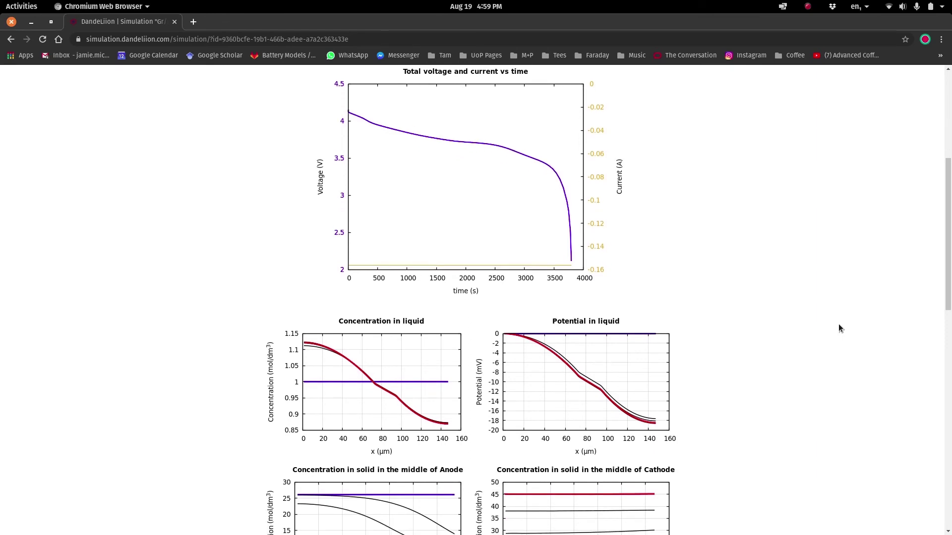
scroll(839, 329, down, 15)
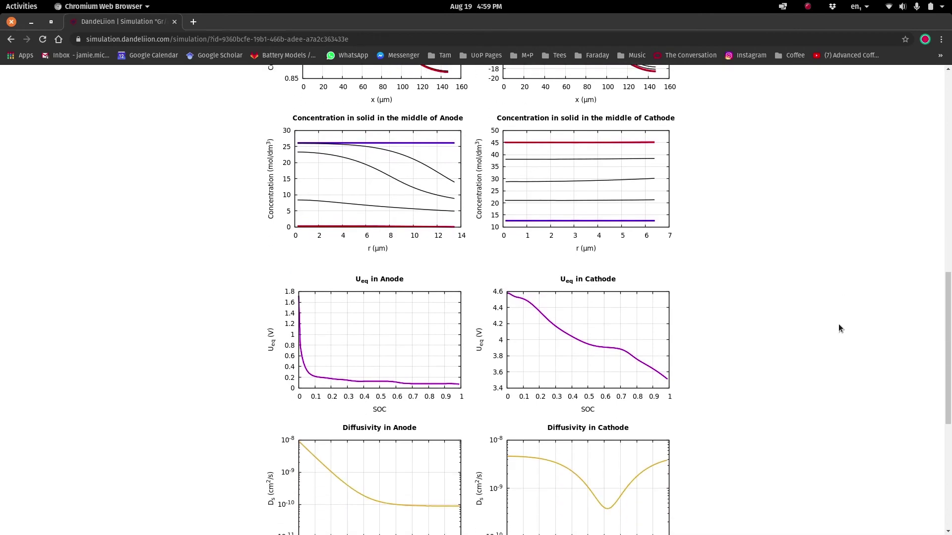
scroll(839, 328, down, 3)
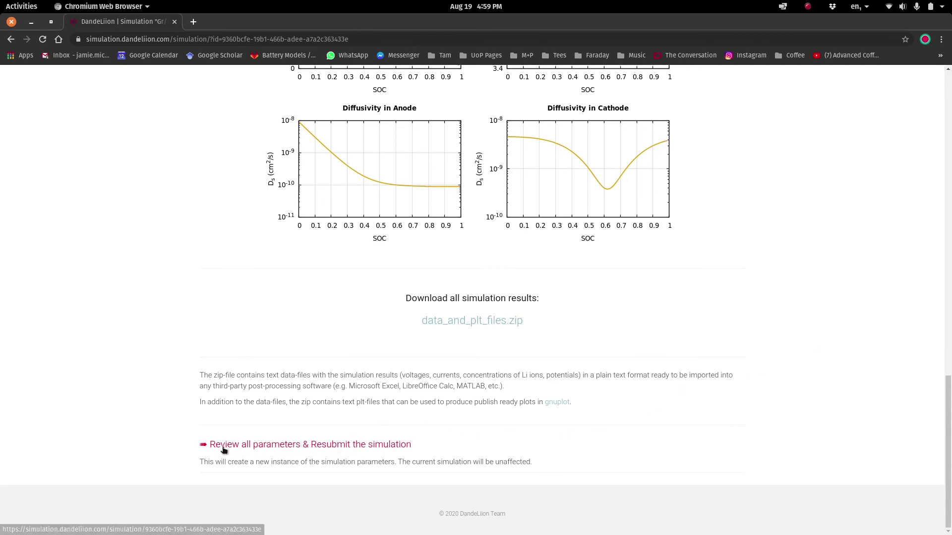
Open the form for reviewing all parameters and resubmitting the simulation, and look through its current, stop conditions and general cell parameters.
click(387, 448)
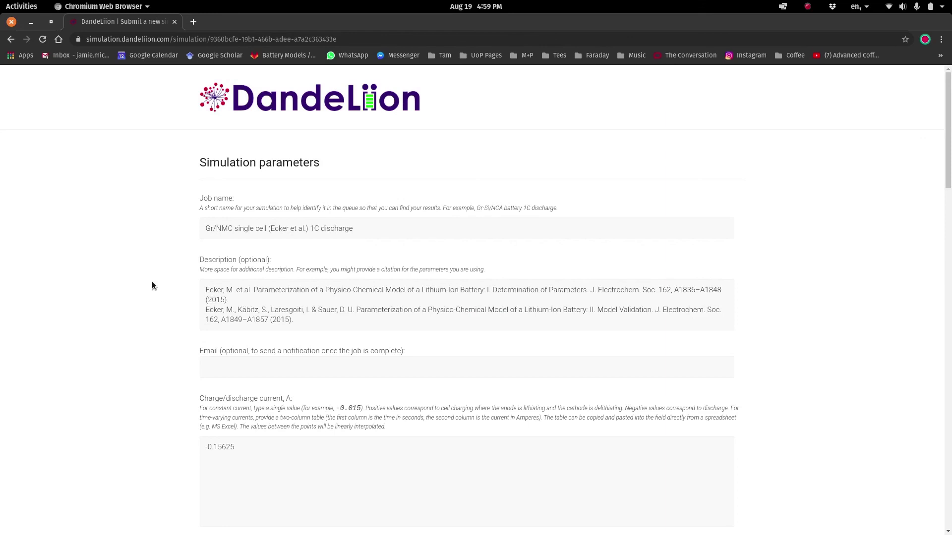
scroll(152, 281, down, 5)
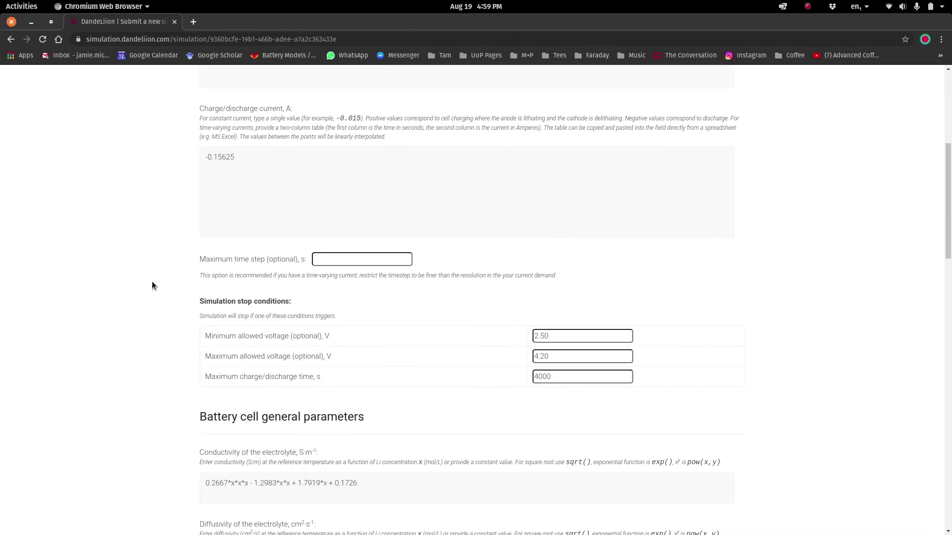
scroll(152, 281, down, 4)
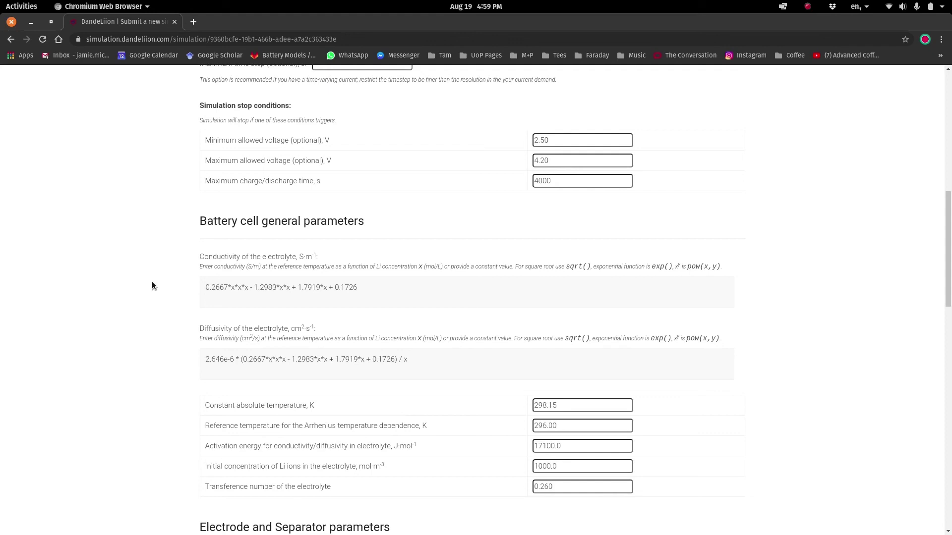
scroll(152, 281, down, 1)
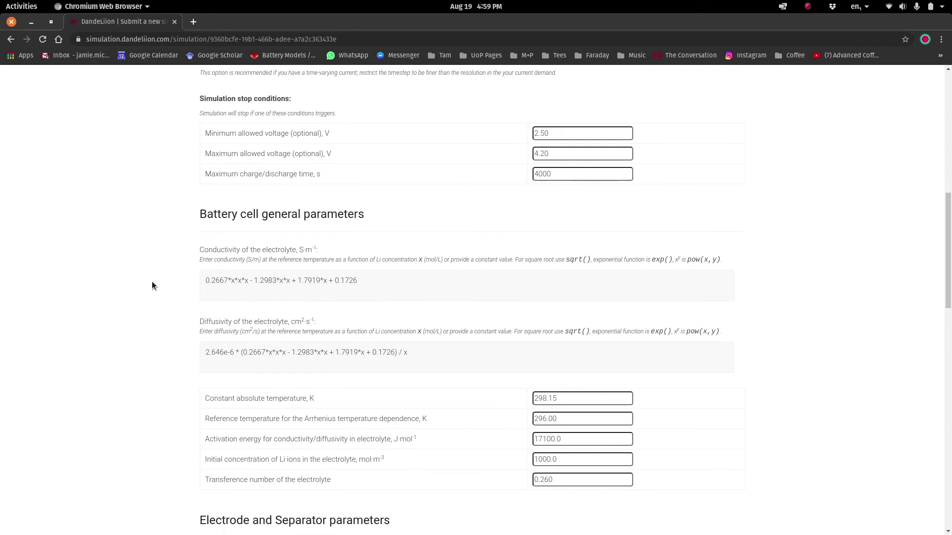
scroll(152, 283, down, 2)
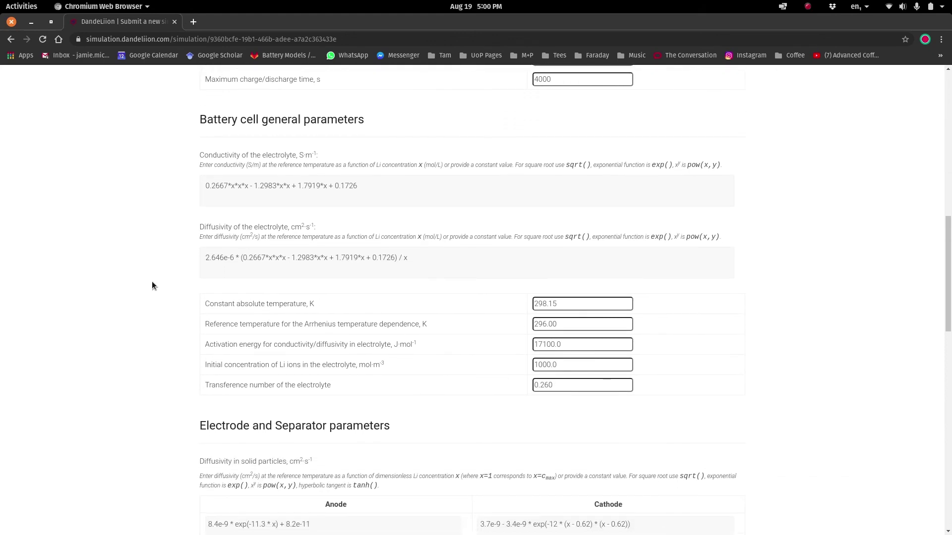
Recheck the charge/discharge current and examine the electrolyte, electrode, separator and output parameters through to the submission options.
scroll(153, 285, down, 1)
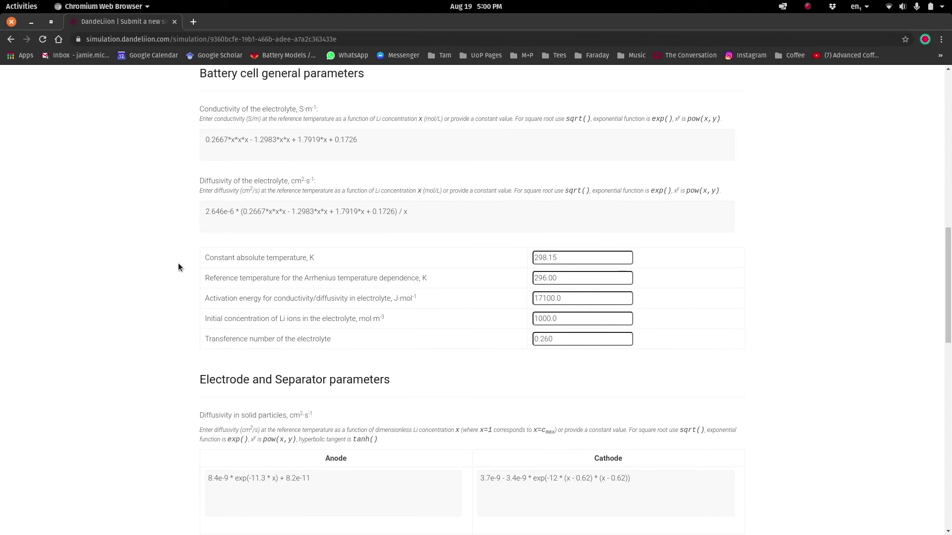
scroll(179, 268, up, 7)
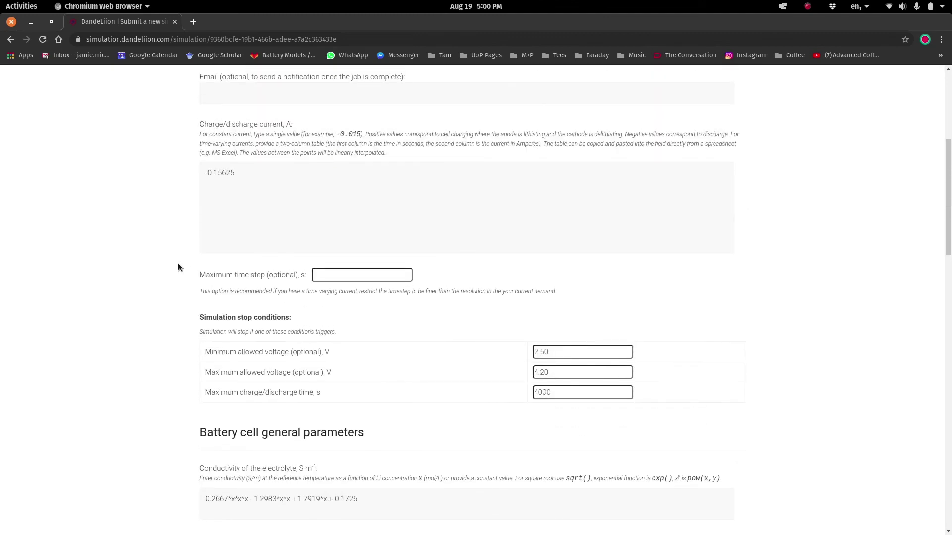
drag(258, 175, 195, 170)
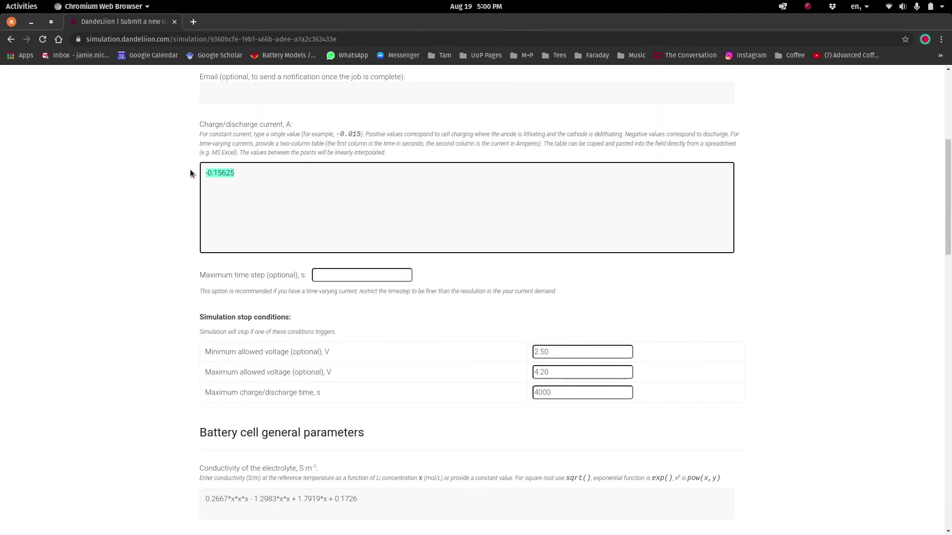
click(190, 173)
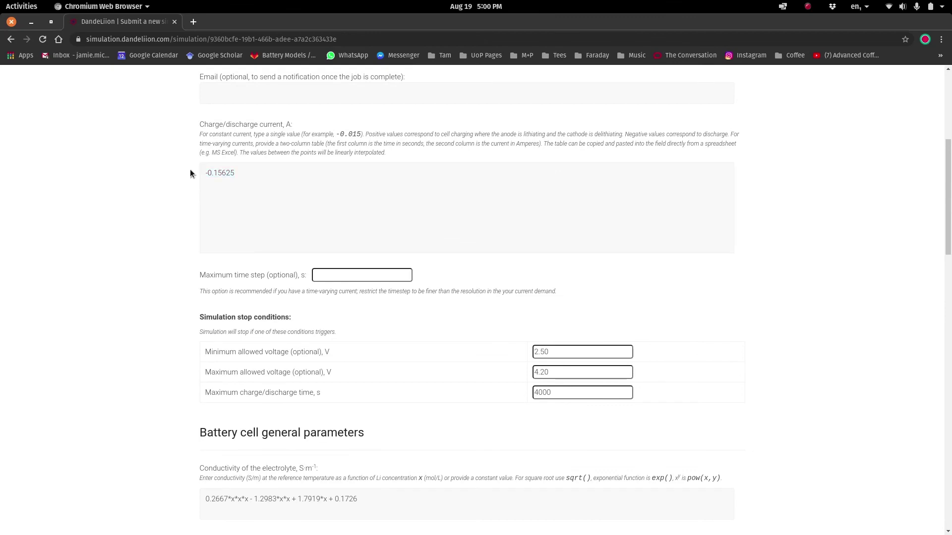
scroll(190, 173, down, 9)
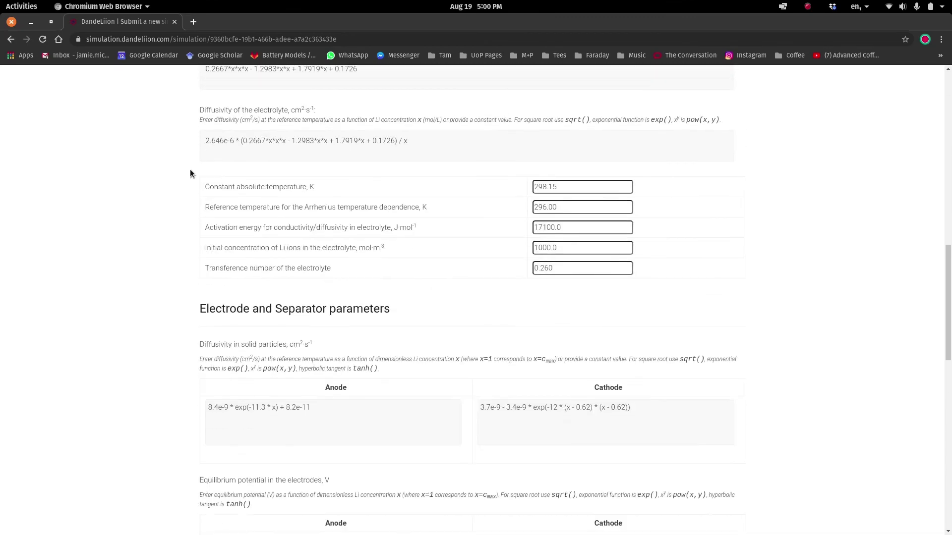
scroll(190, 173, down, 9)
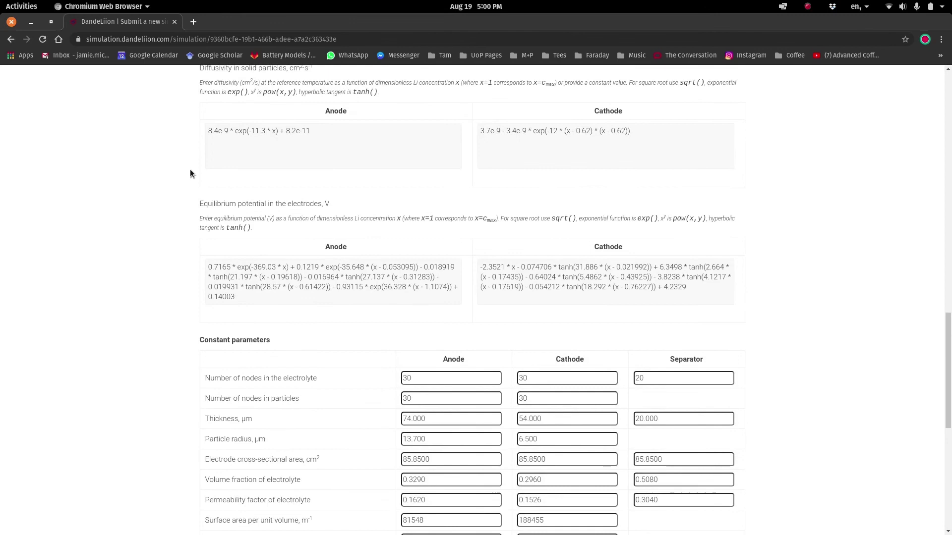
scroll(190, 173, down, 5)
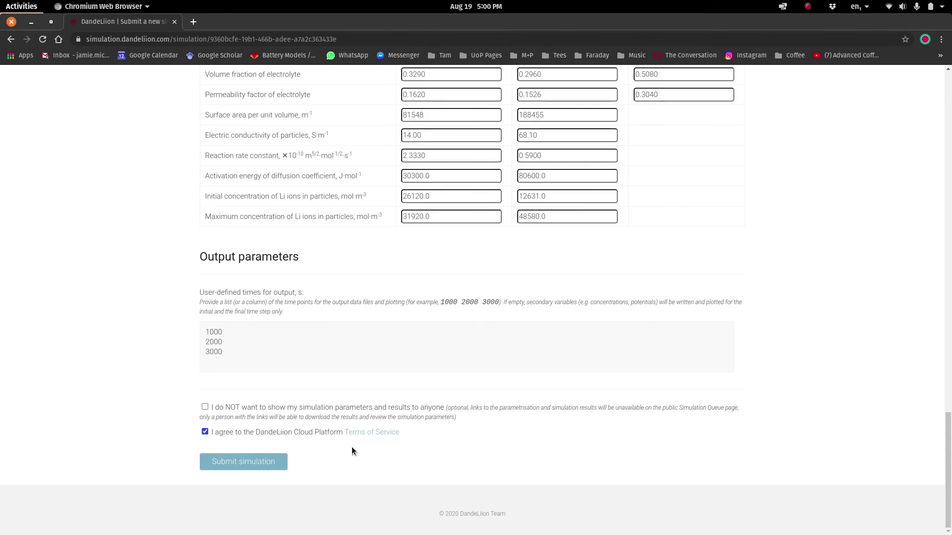
key(super)
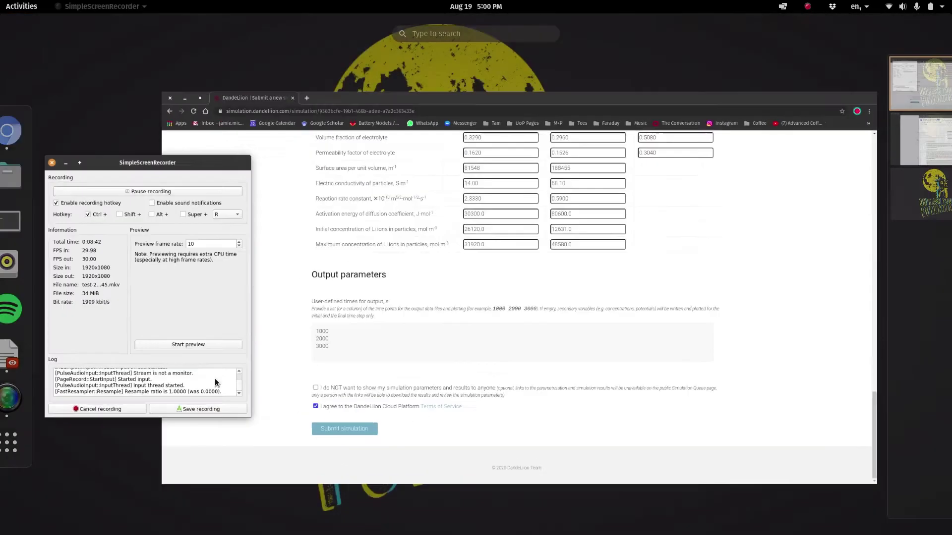
click(215, 379)
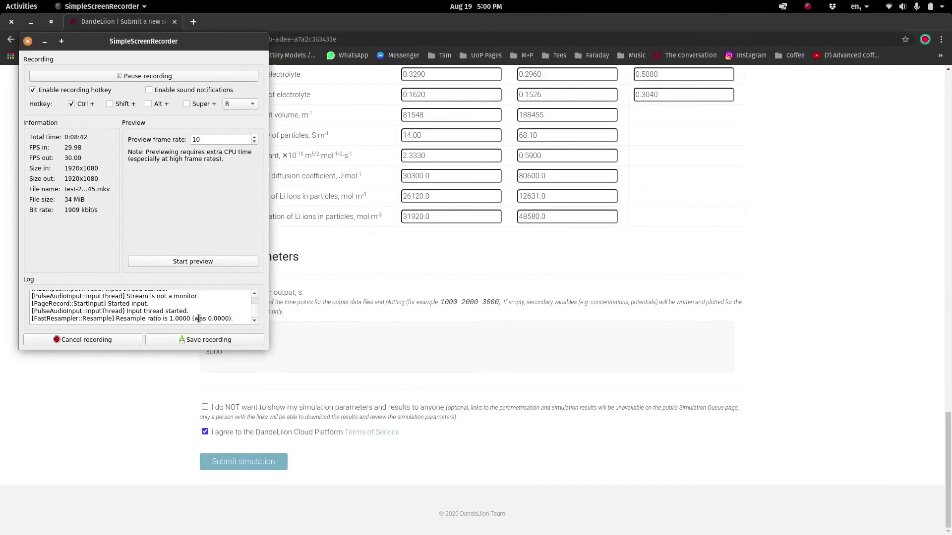